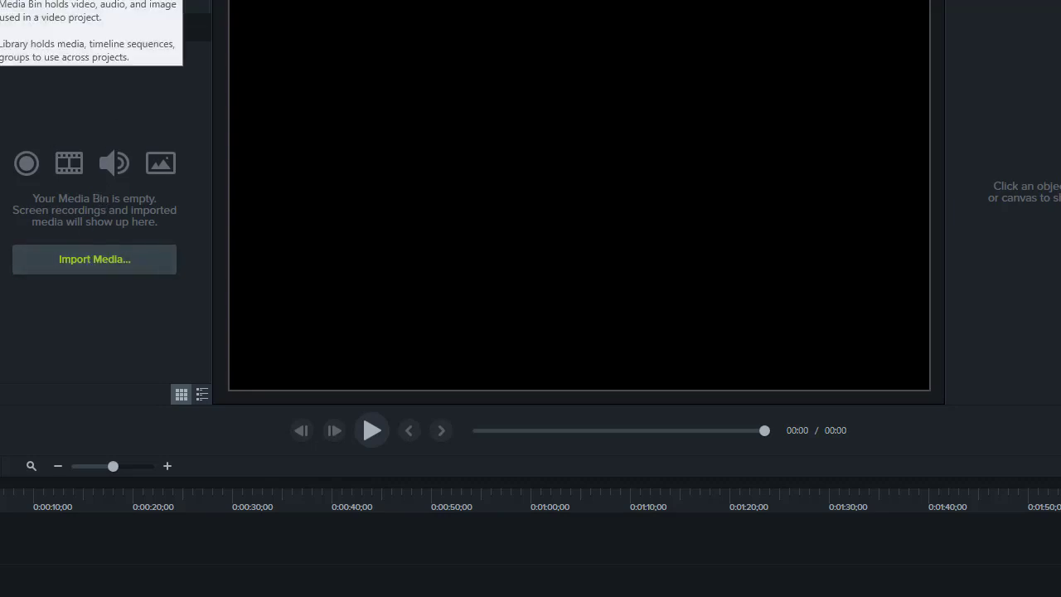
- Import faith_rv, joy_rv, peace_ytb and love_ytb together through Import Media
left_click(96, 260)
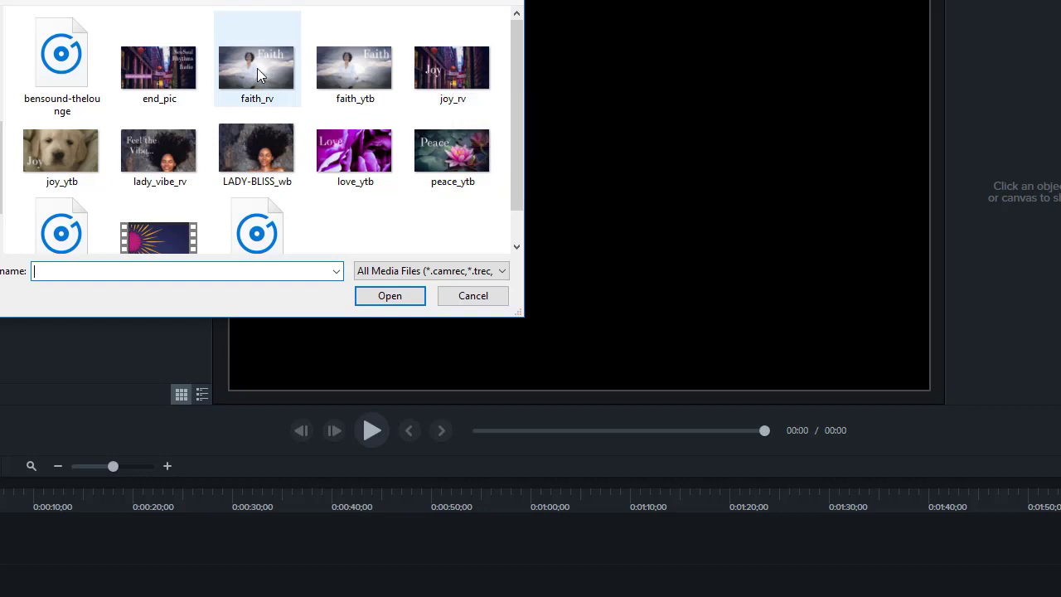
left_click(259, 73)
left_click(452, 73, "ctrl")
left_click(470, 145, "ctrl")
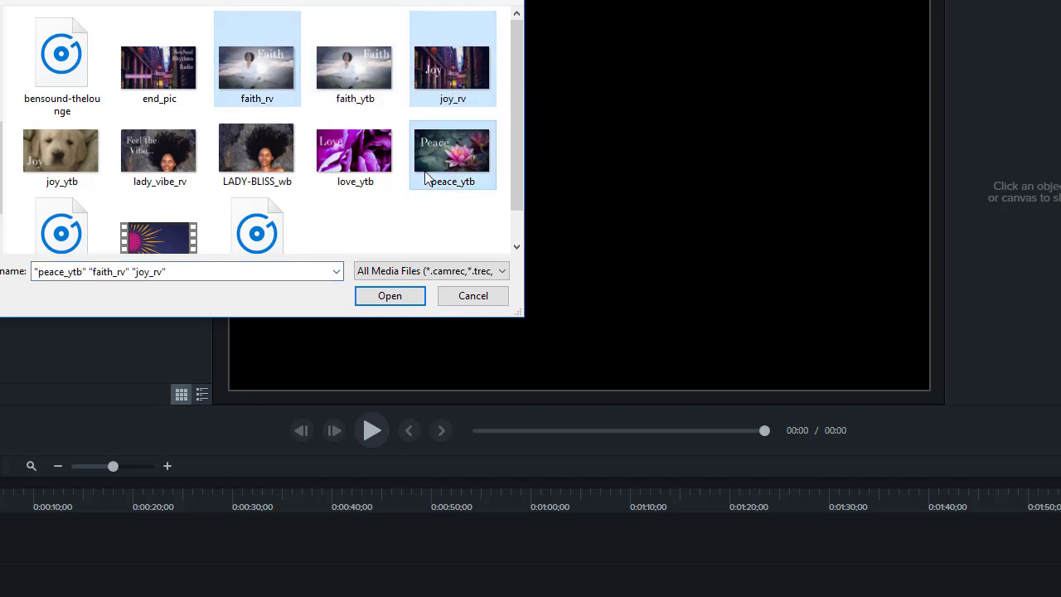
left_click(346, 156, "ctrl")
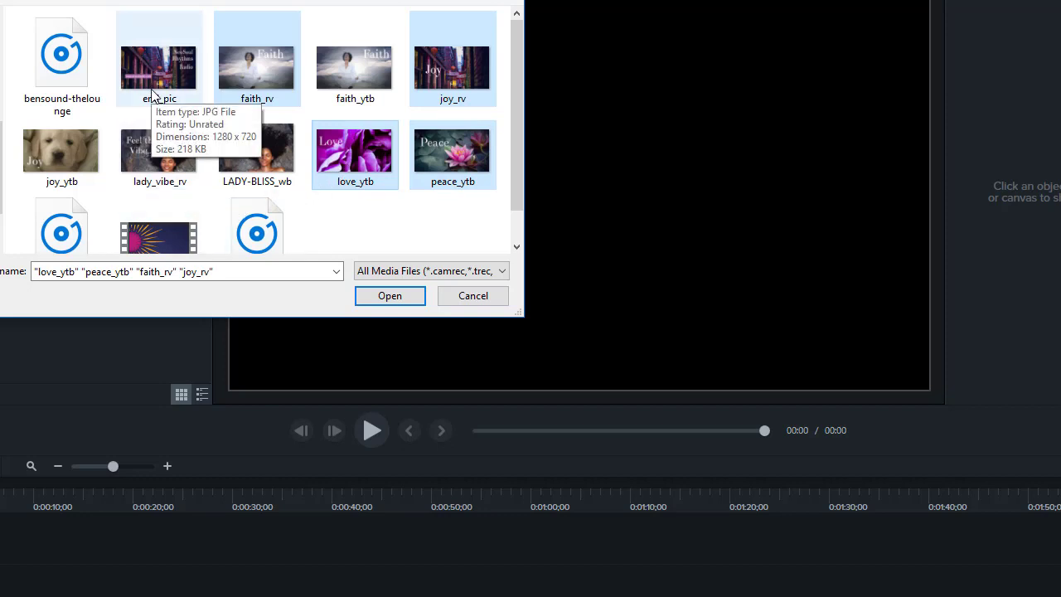
left_click(400, 298)
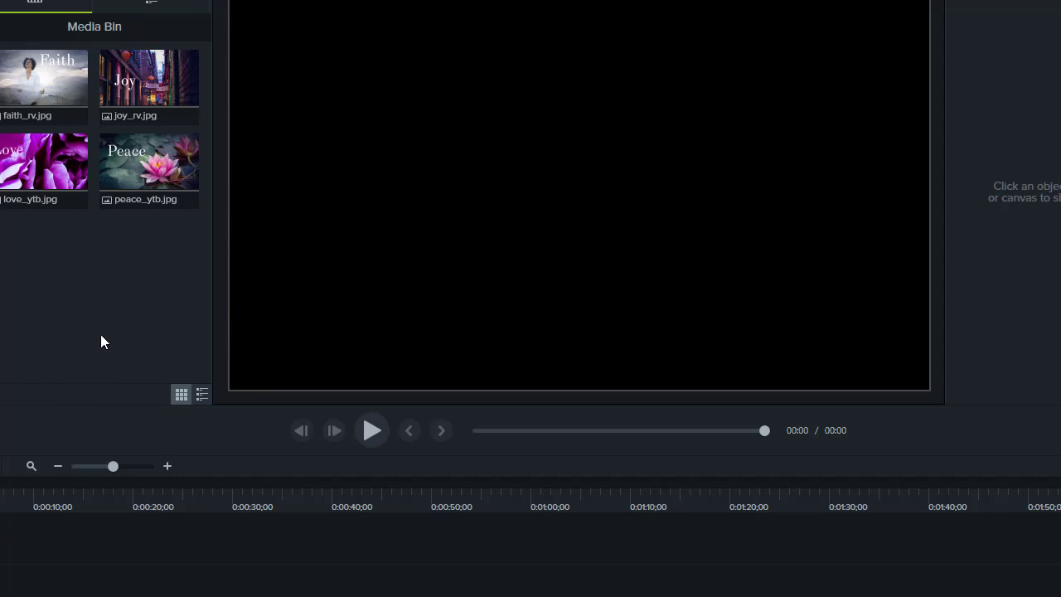
- Add the Joy photo, then the Peace photo, to the timeline at the playhead
right_click(166, 83)
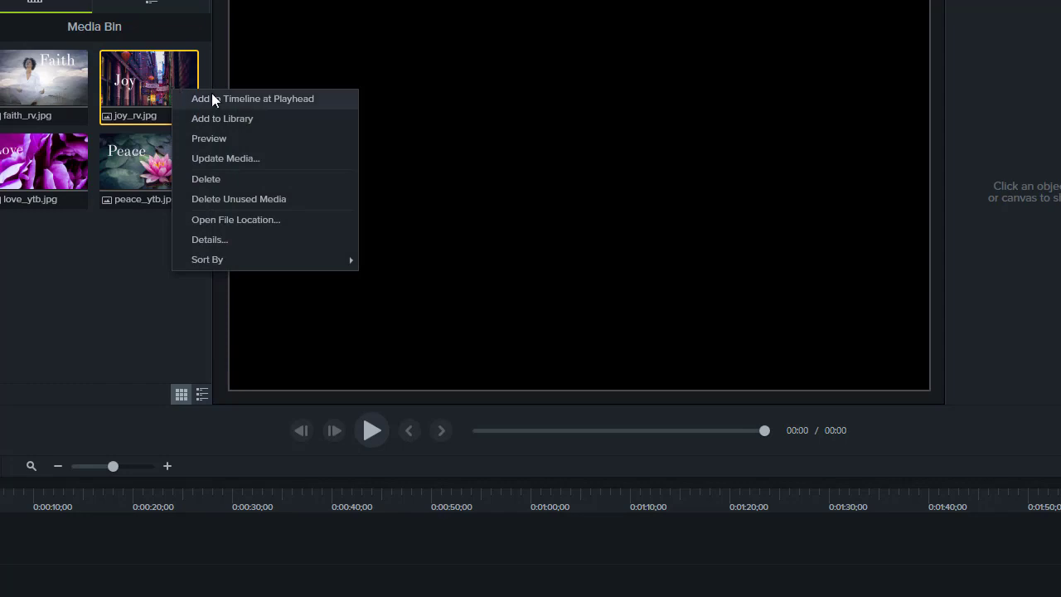
left_click(263, 101)
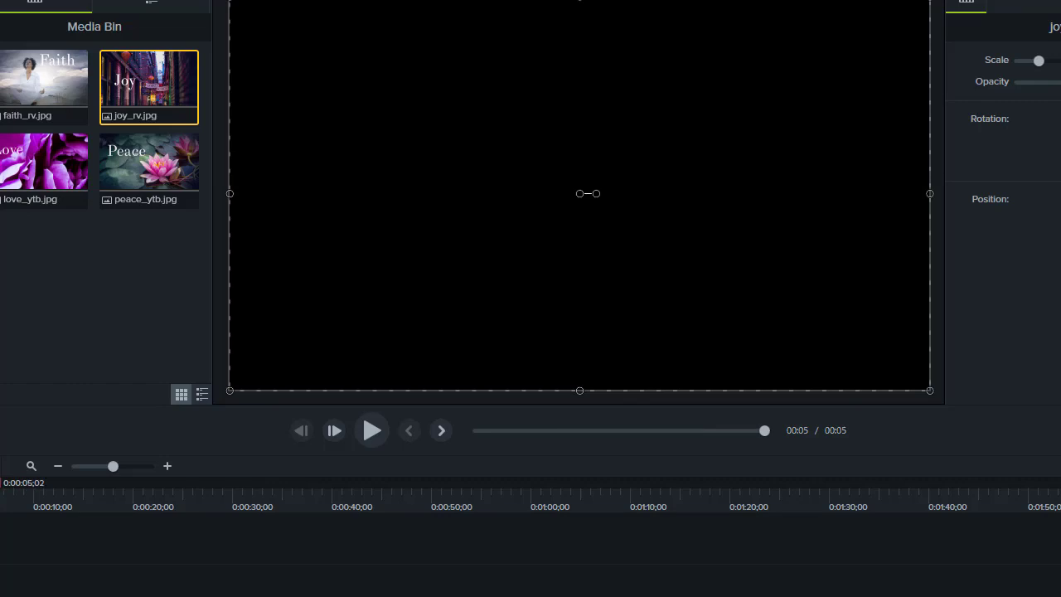
key("Left")
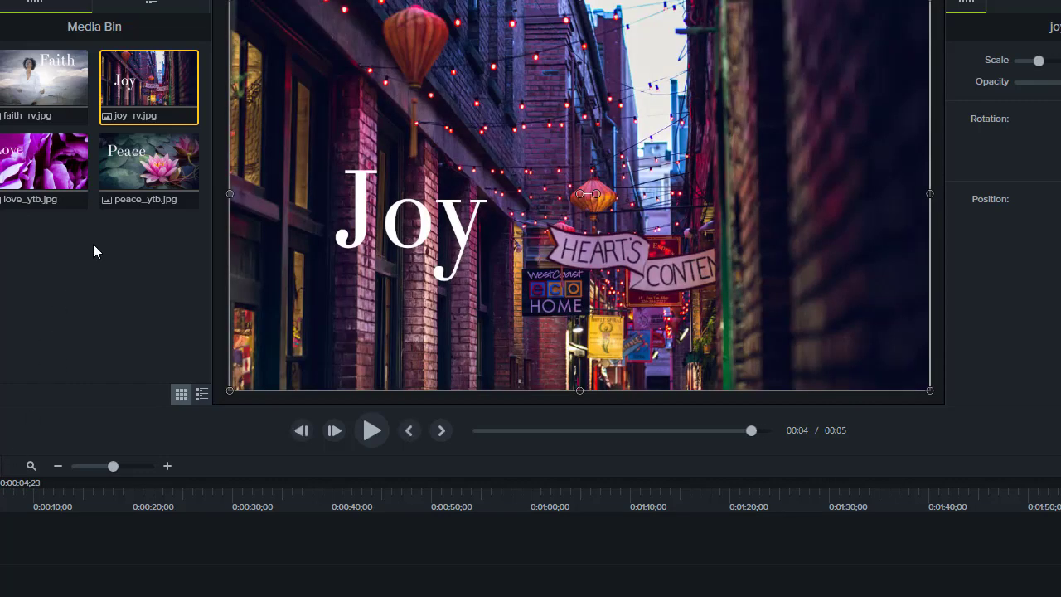
right_click(132, 163)
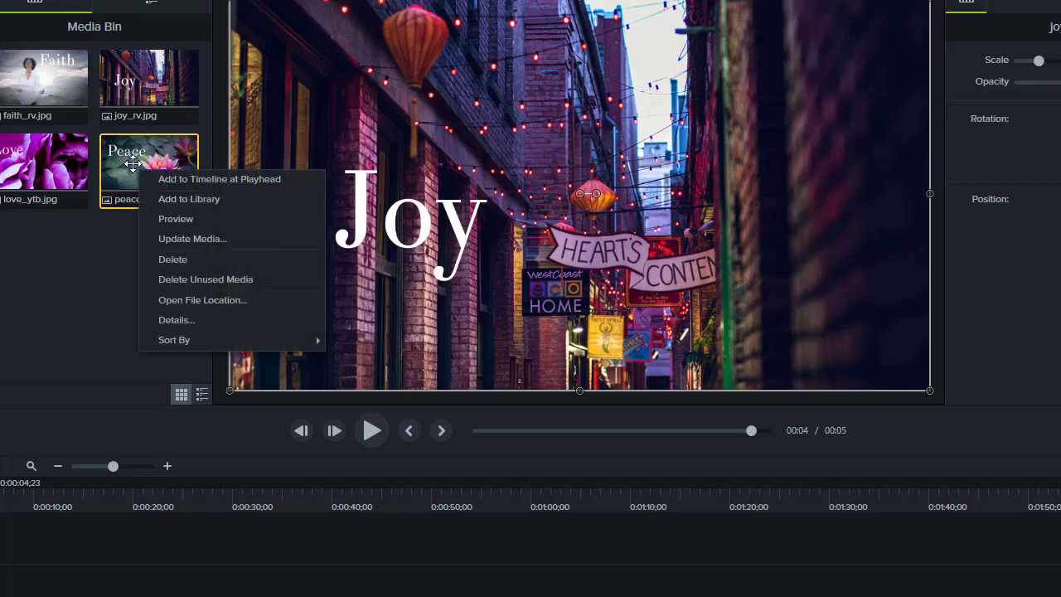
left_click(188, 172)
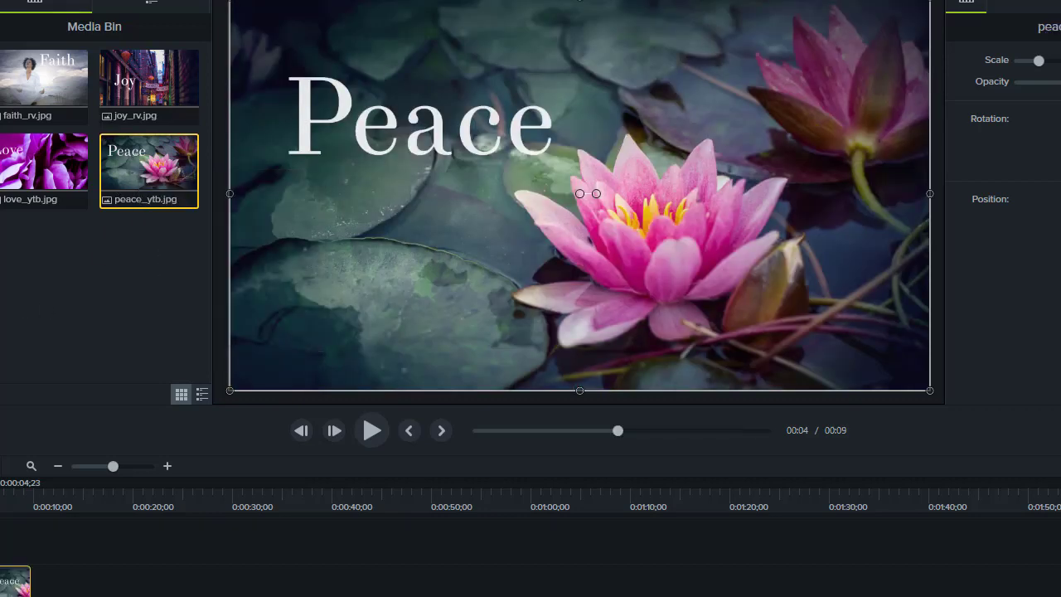
- Add the Love and Faith photos after Peace, then rewind the playhead to the start
left_click_drag(2, 489, 28, 491)
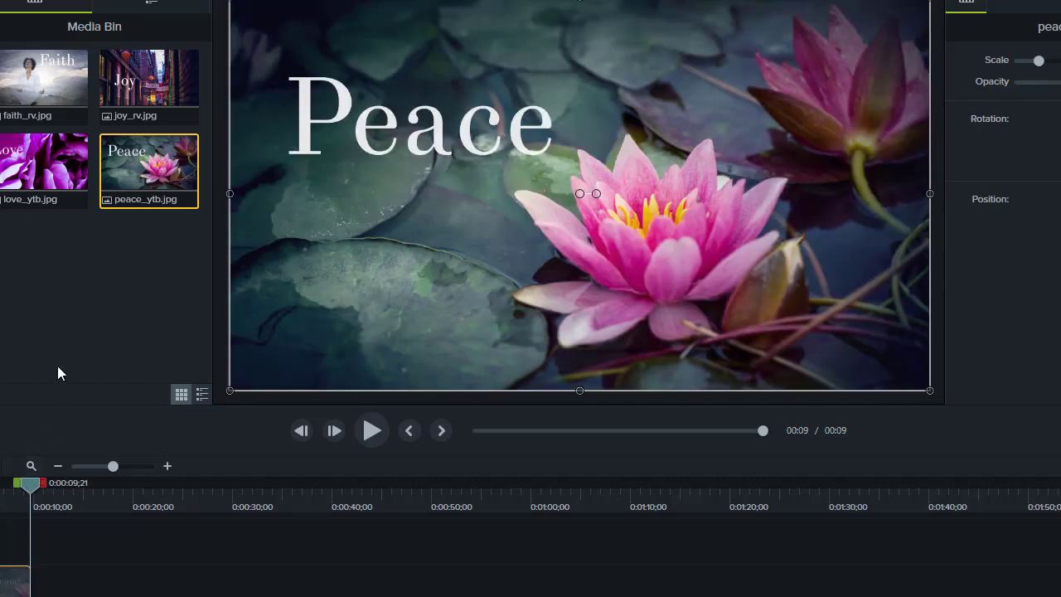
right_click(35, 162)
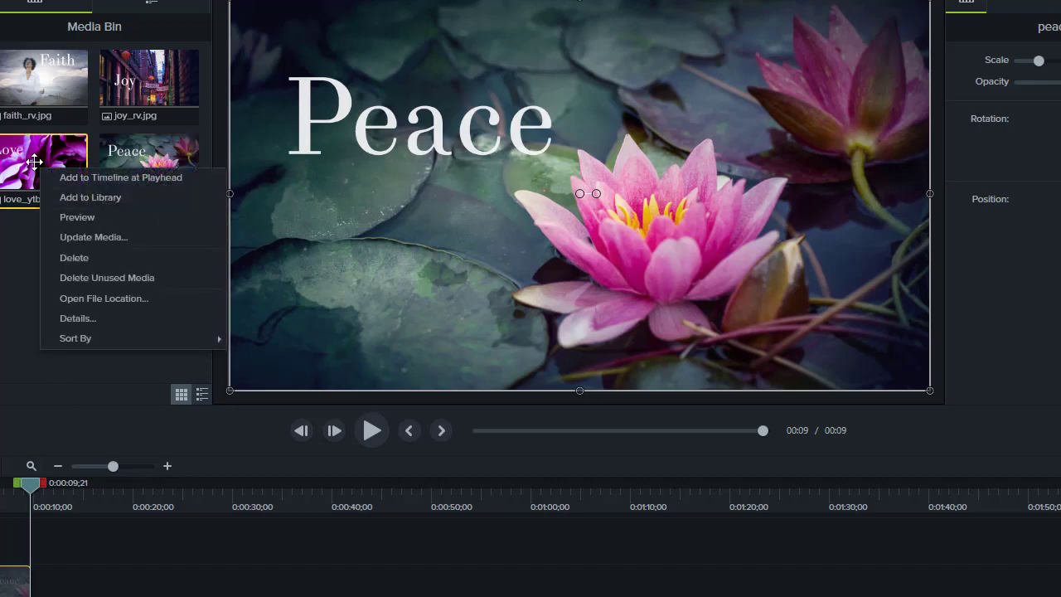
left_click(81, 176)
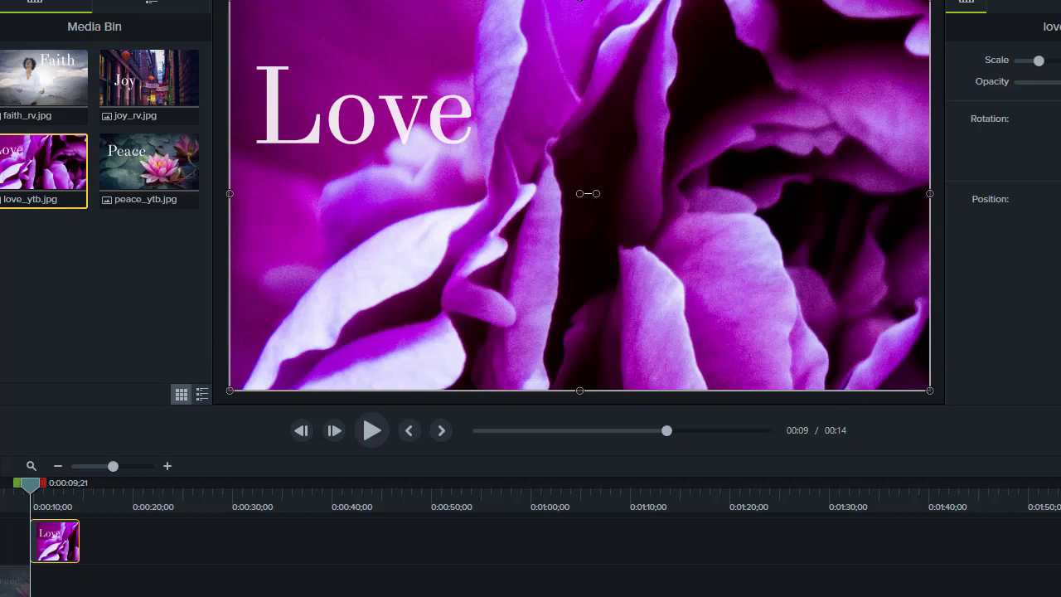
left_click_drag(29, 489, 77, 486)
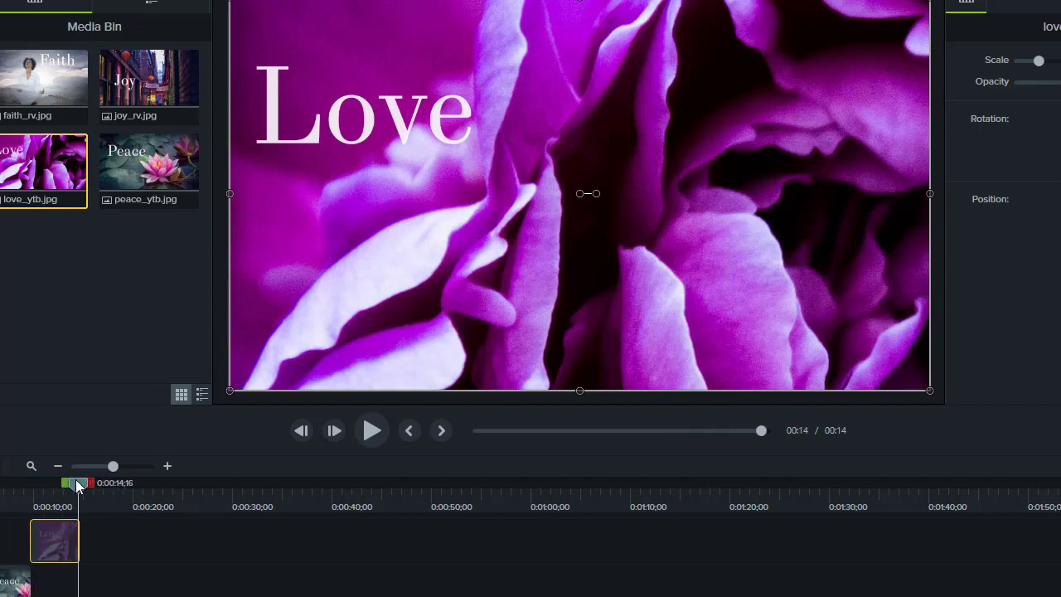
right_click(41, 85)
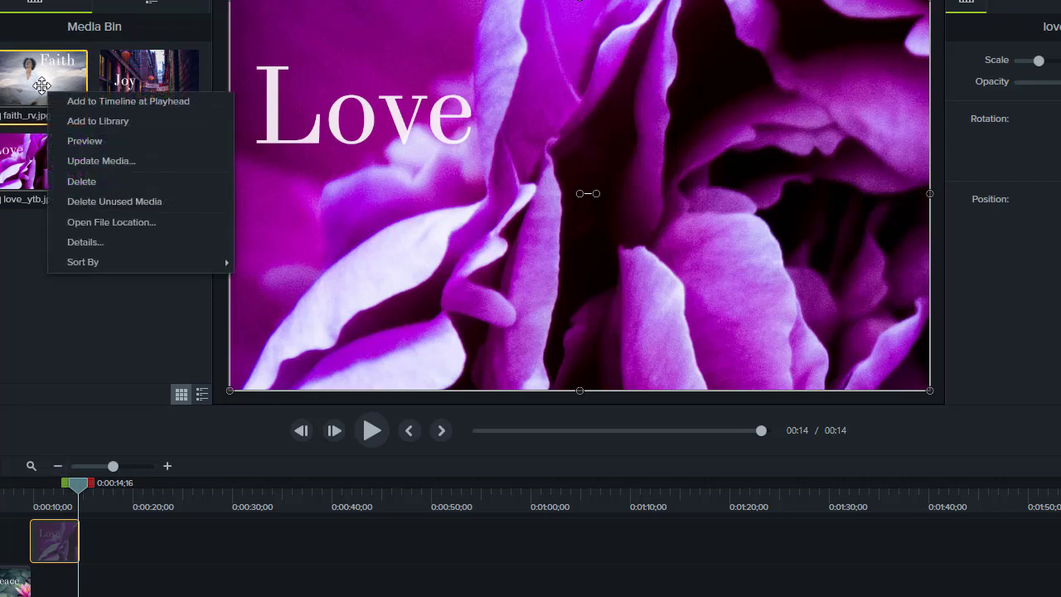
left_click(91, 105)
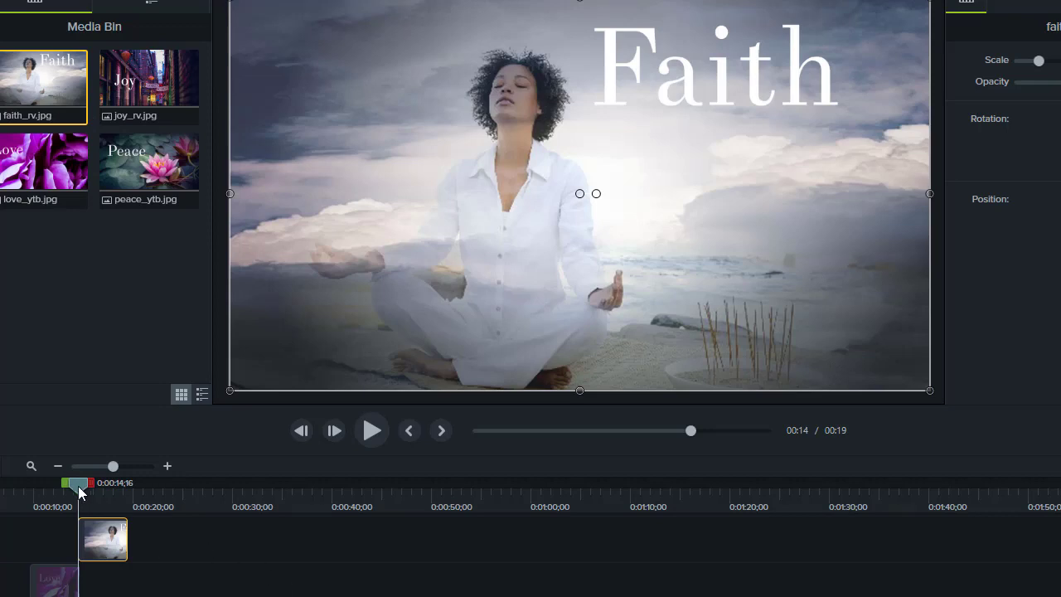
left_click_drag(74, 485, 0, 486)
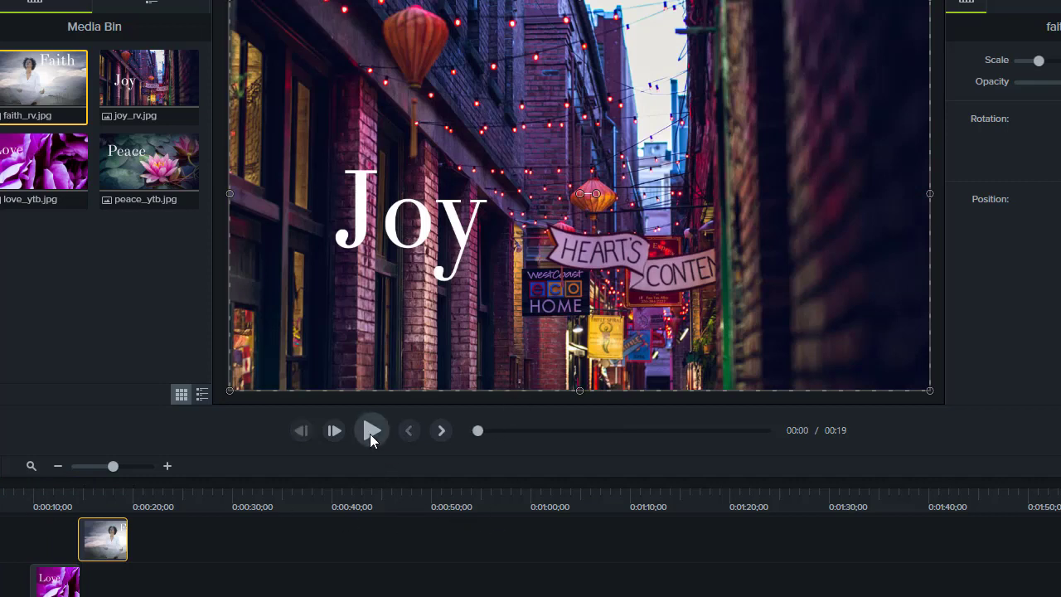
left_click(370, 433)
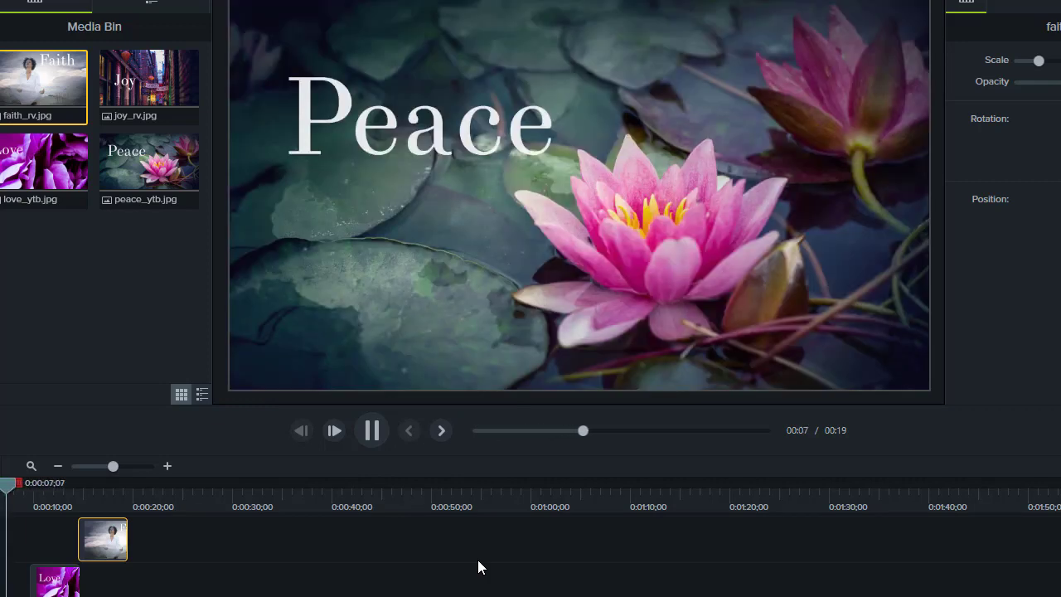
left_click(371, 430)
left_click_drag(27, 484, 0, 485)
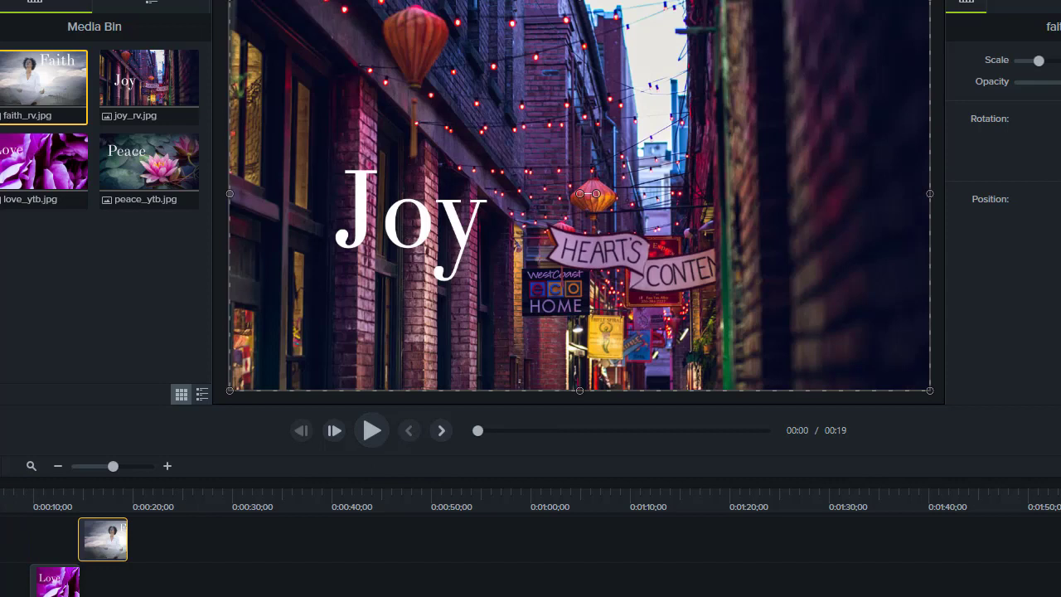
scroll(64, 556, "down", 1)
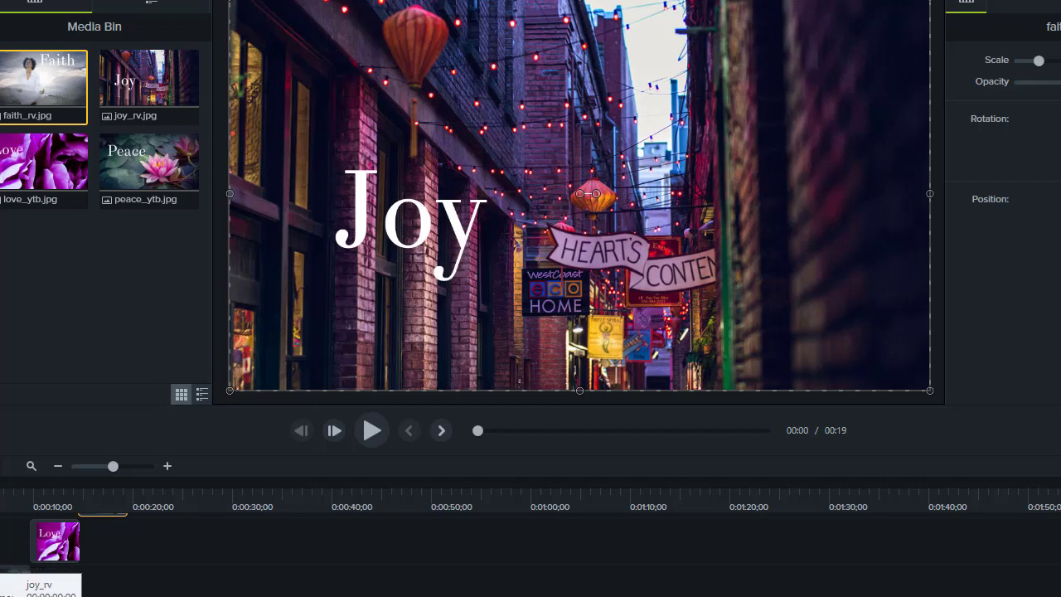
- Set the Joy and Peace clips each to a 10-second duration
right_click(17, 583)
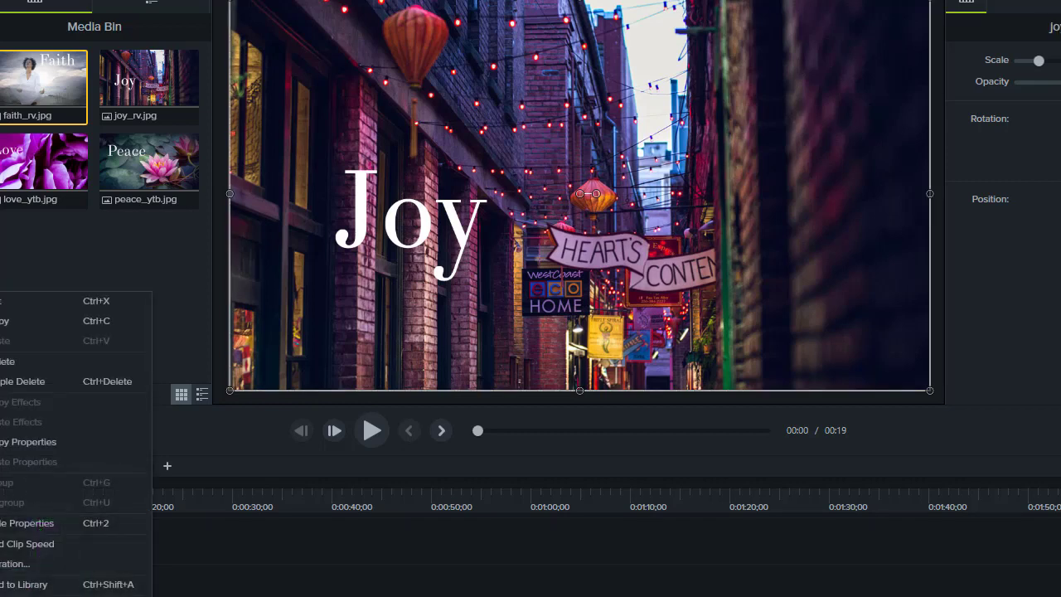
left_click(15, 571)
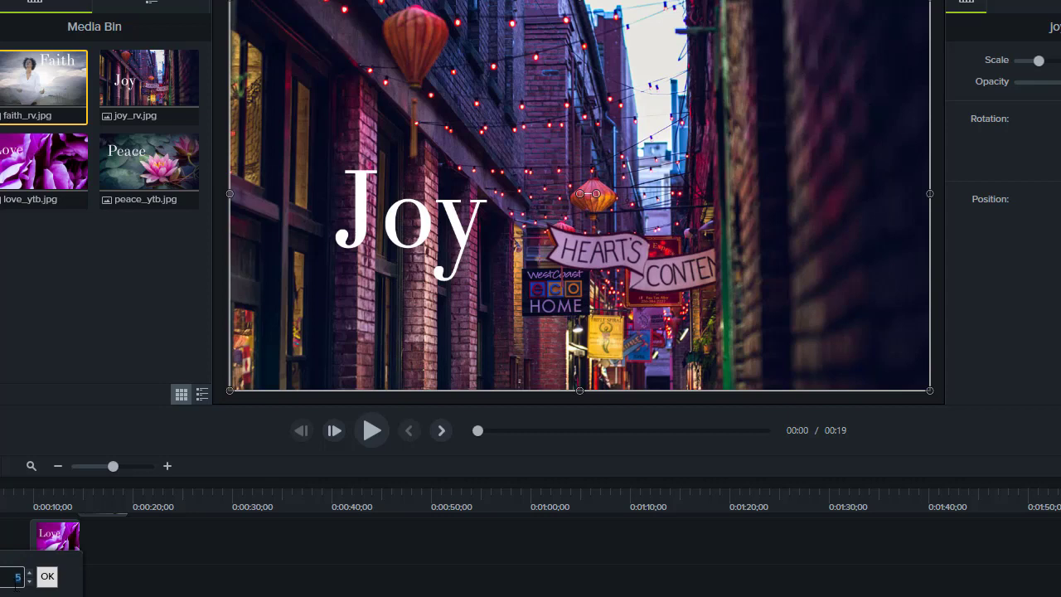
type("10")
left_click(50, 578)
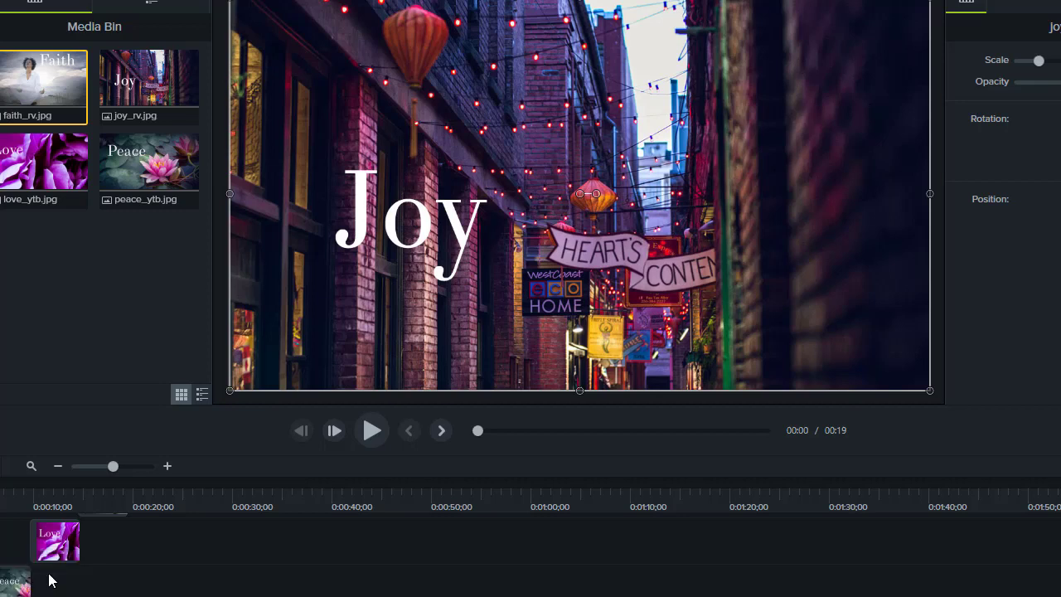
left_click(10, 591)
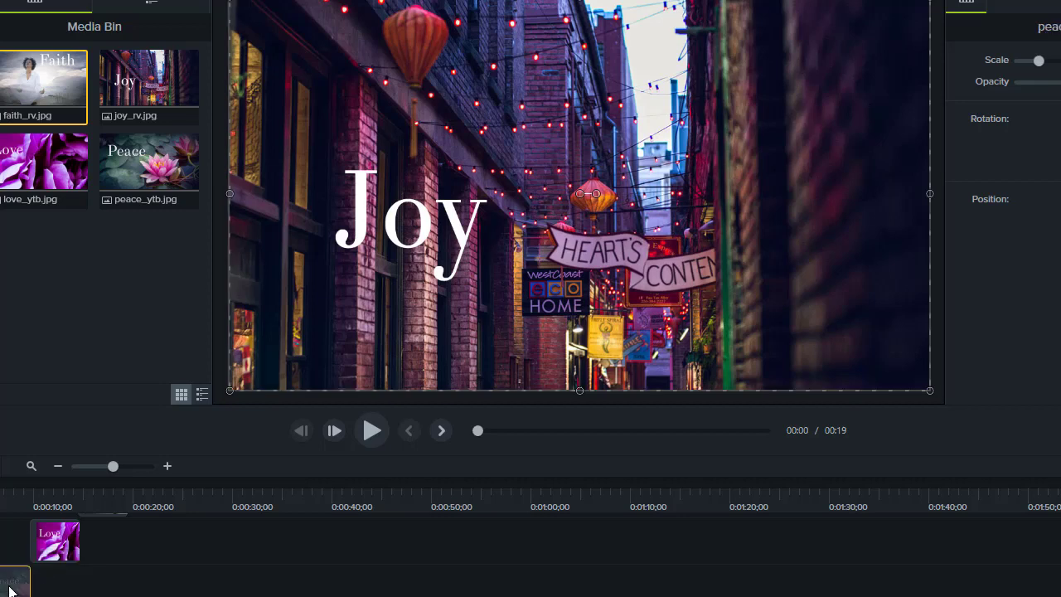
right_click(10, 590)
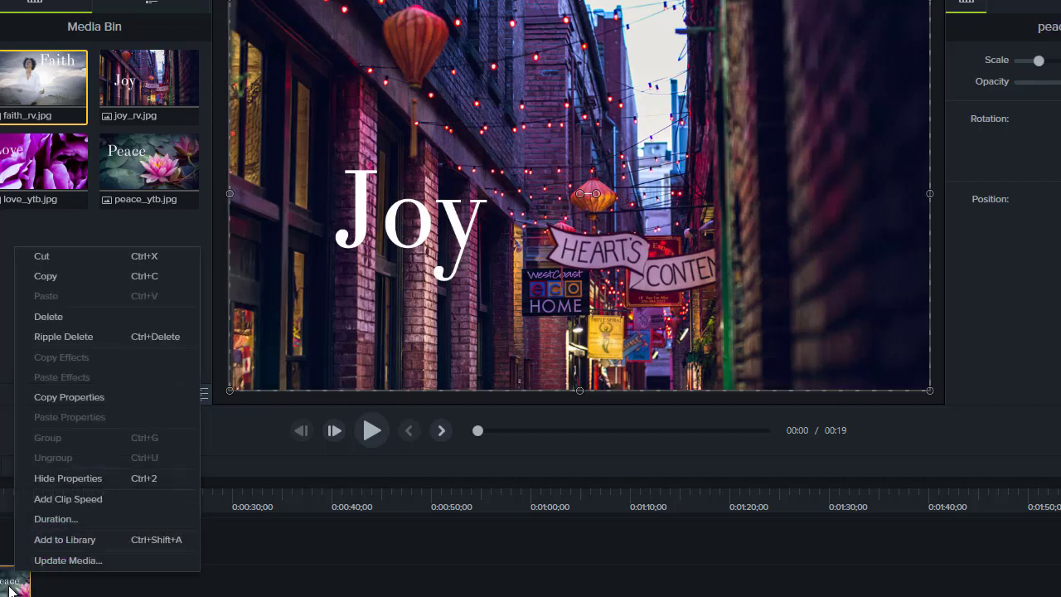
left_click(53, 519)
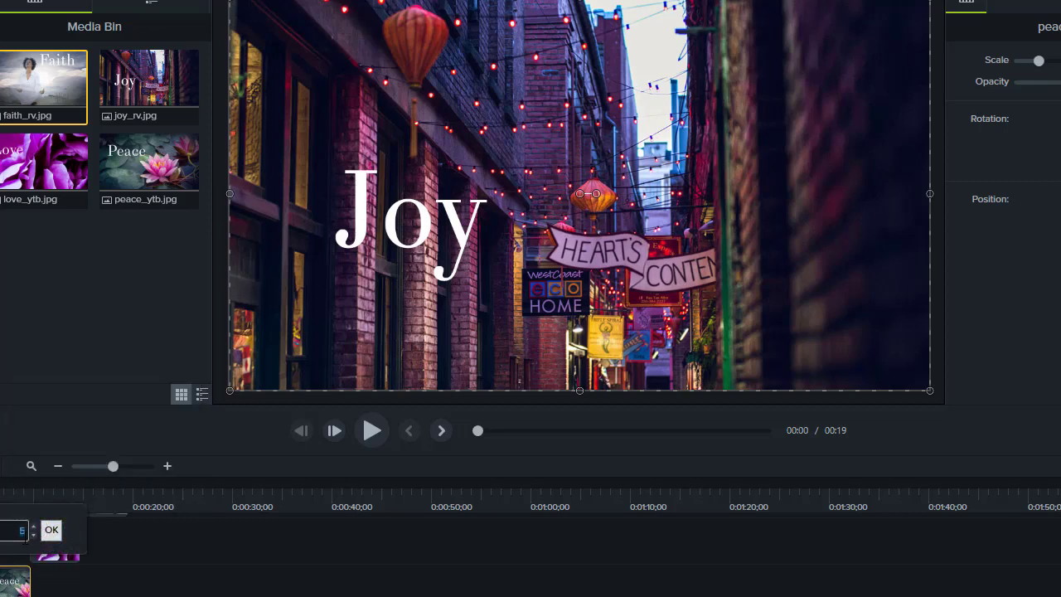
type("10")
left_click(53, 526)
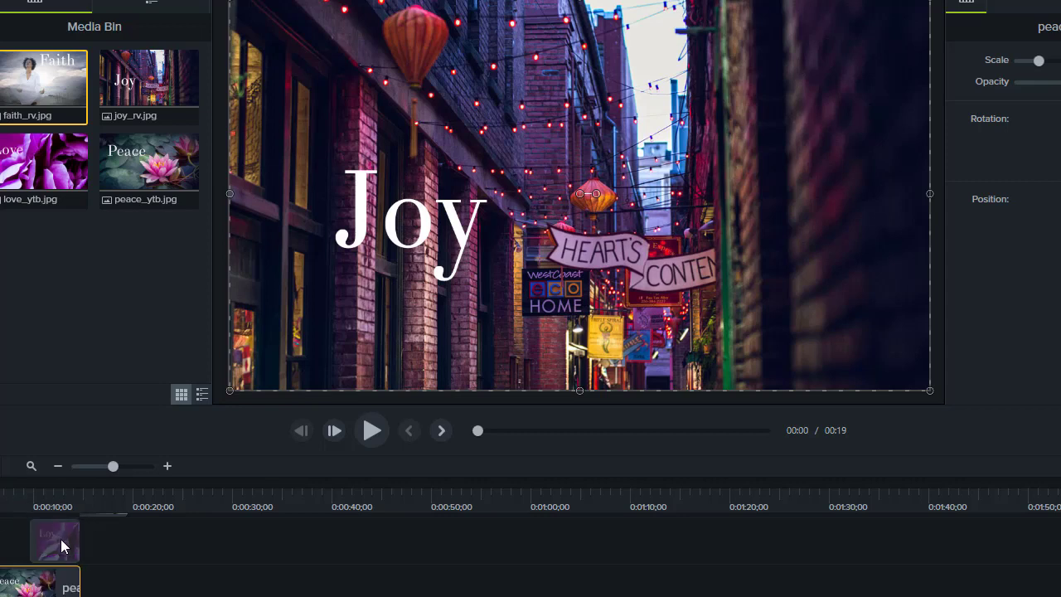
- Set the Love and Faith clips each to 10 seconds, then deselect
left_click(61, 539)
right_click(61, 539)
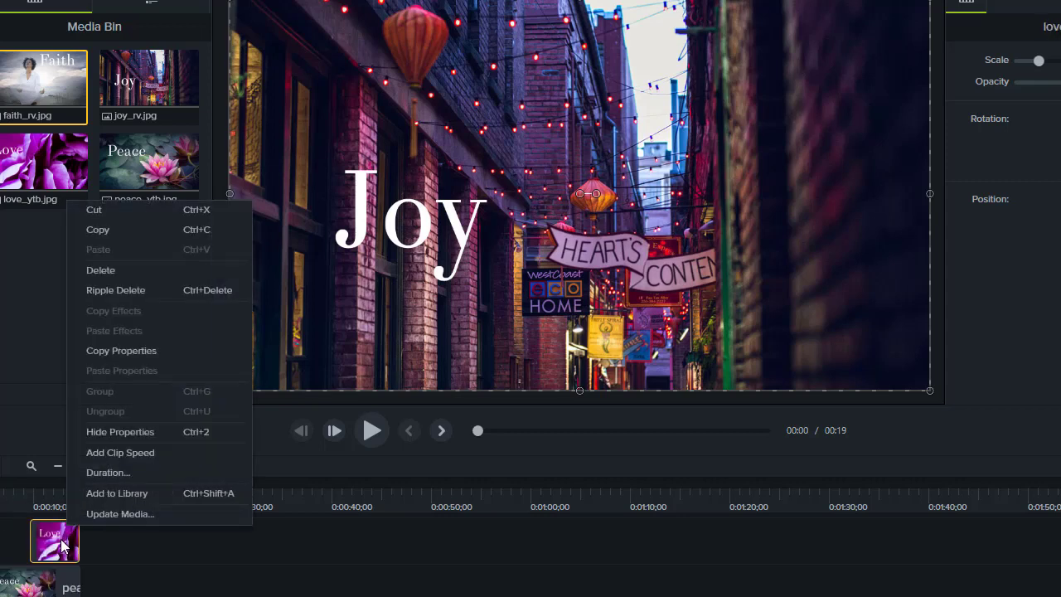
left_click(102, 472)
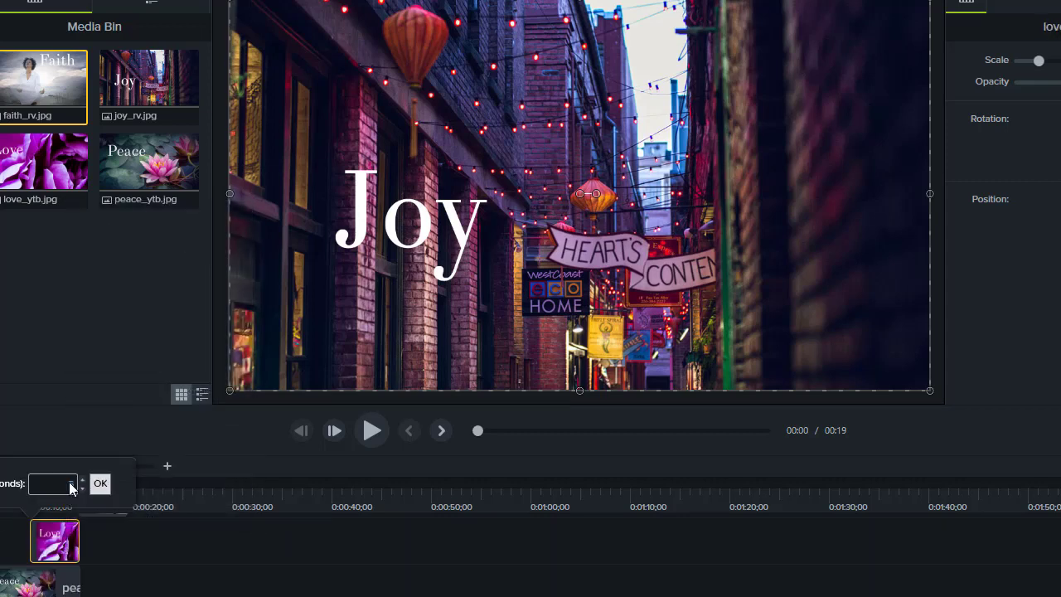
type("10")
left_click(99, 484)
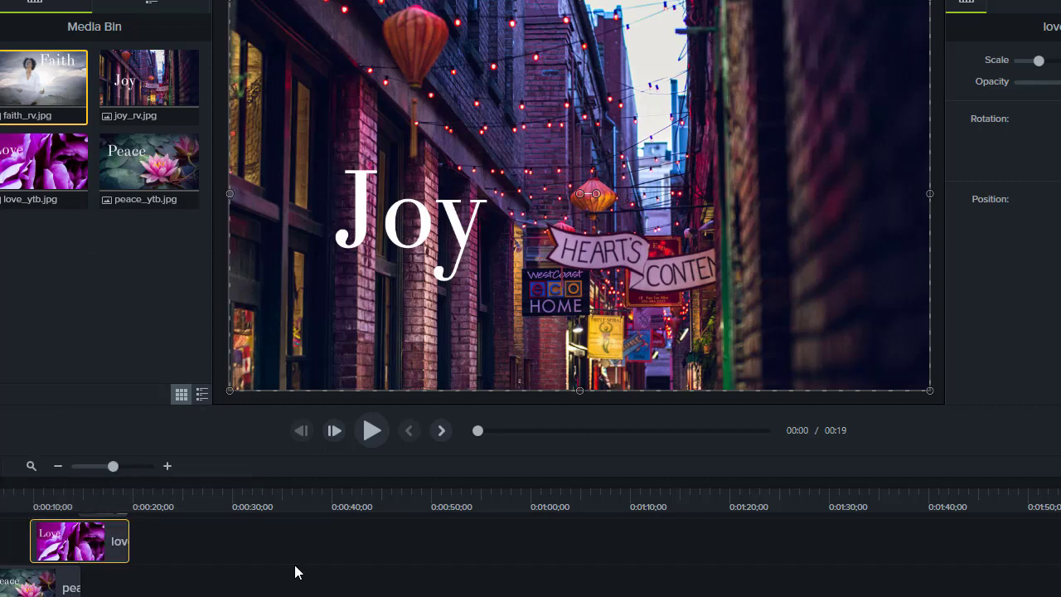
scroll(296, 572, "up", 3)
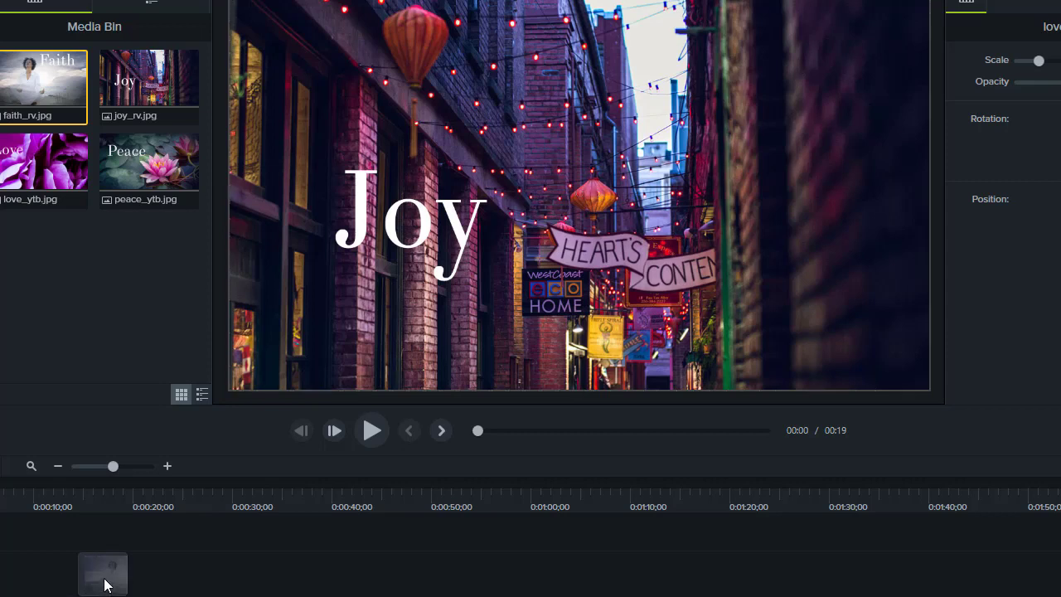
right_click(105, 583)
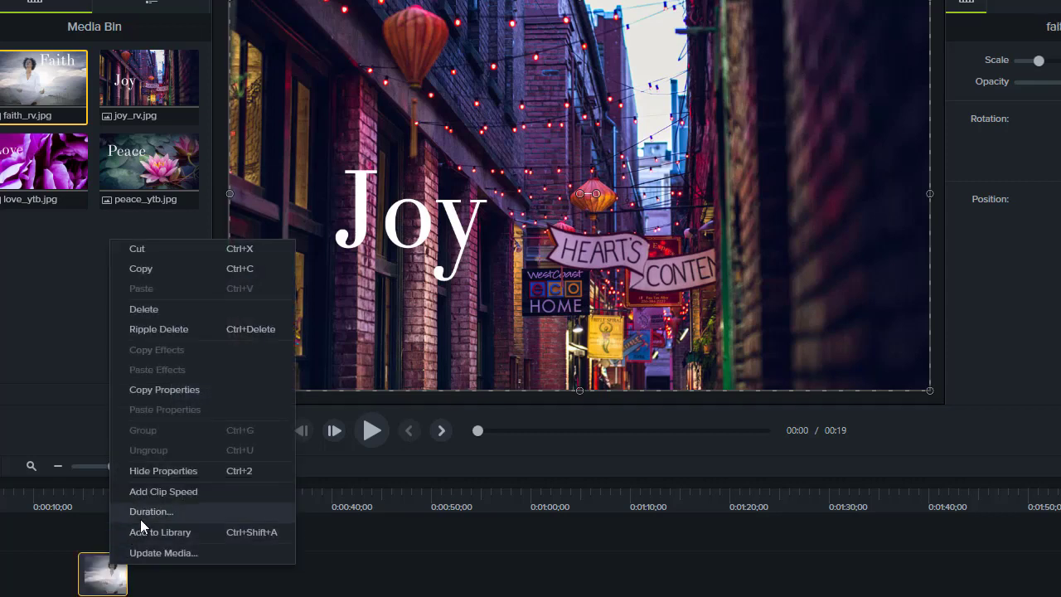
left_click(142, 508)
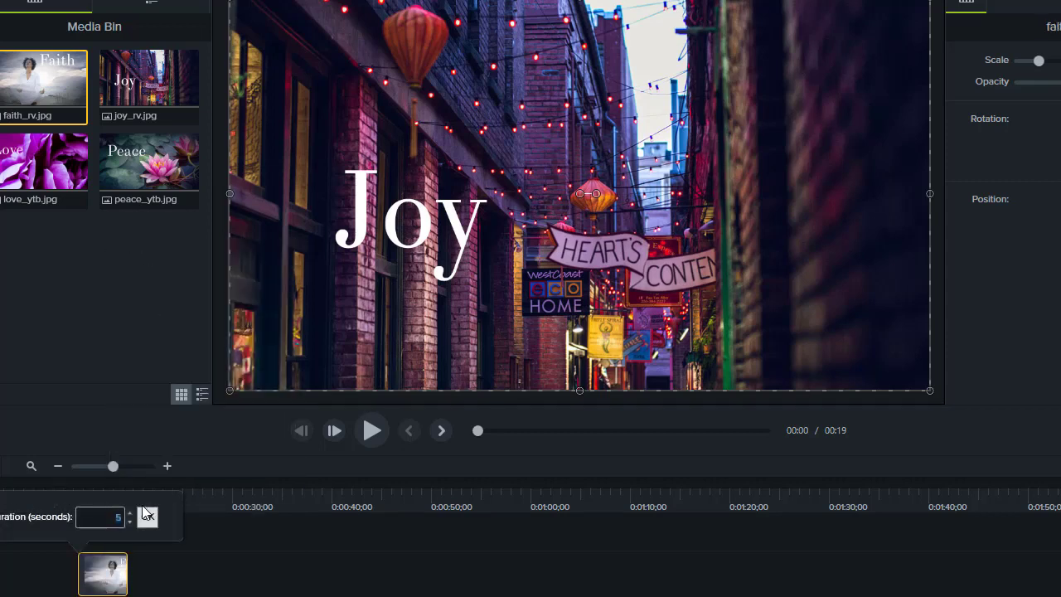
type("10")
left_click(150, 518)
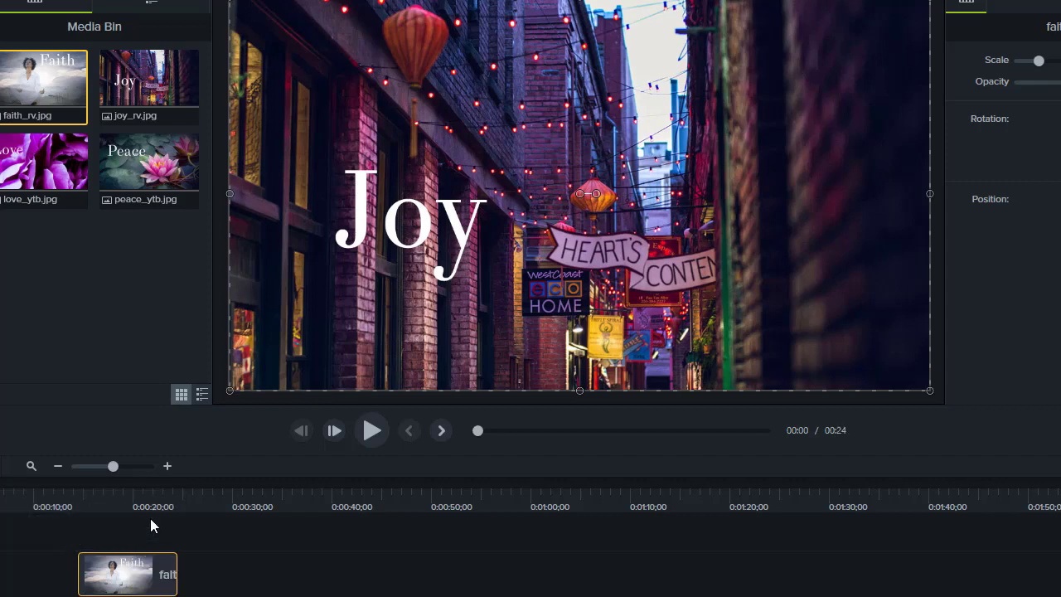
left_click(815, 480)
- Raise the canvas/timeline splitter twice until three tracks are visible
left_click_drag(938, 406, 915, 353)
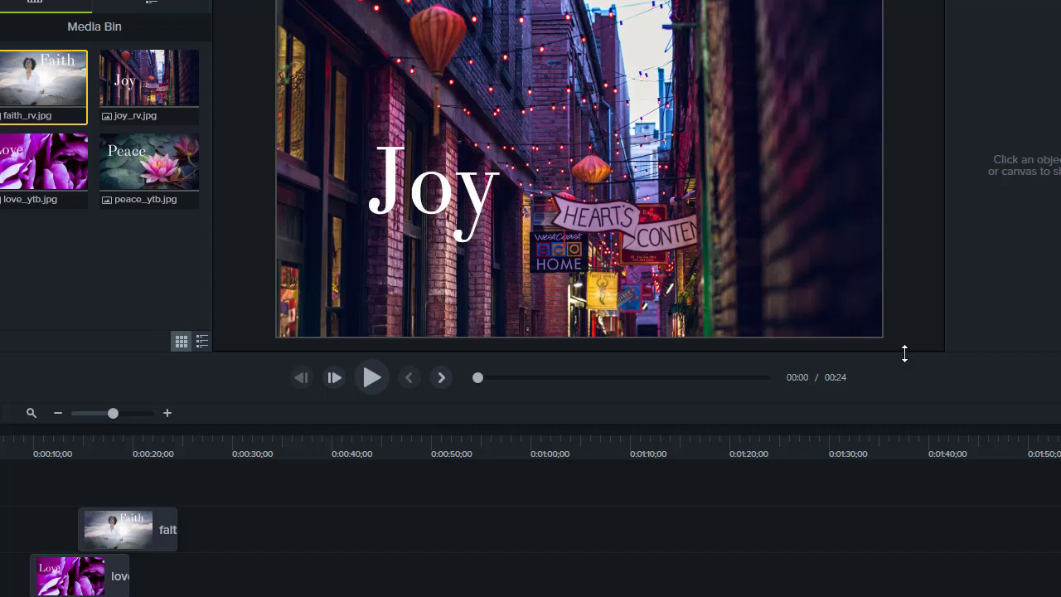
left_click_drag(904, 354, 893, 323)
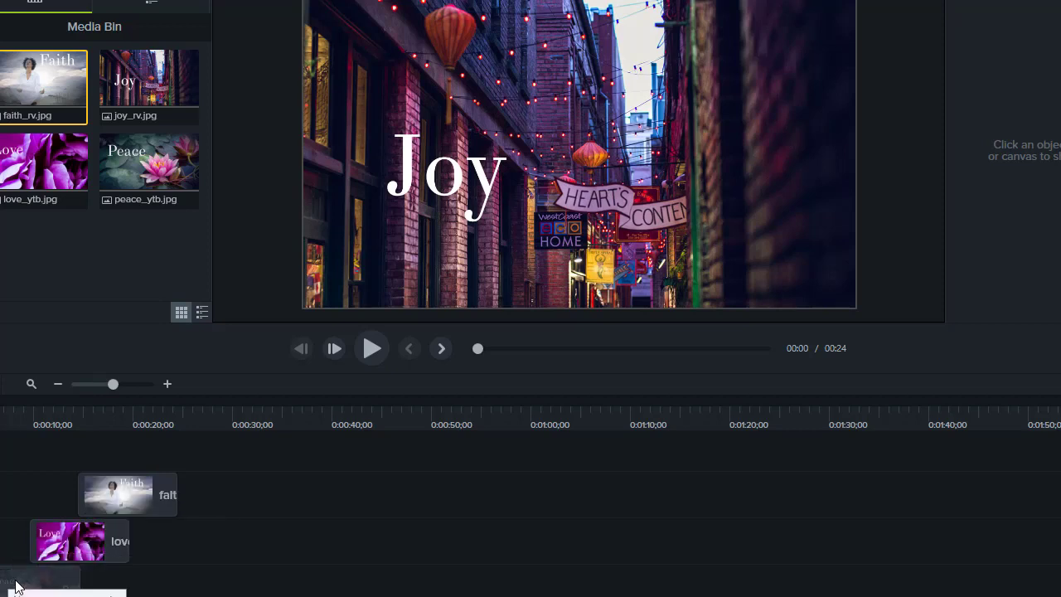
- Slide Peace after Joy, Love after Peace and Faith after Love, making a 39-second slideshow
left_click_drag(2, 407, 35, 423)
left_click(71, 584)
left_click_drag(71, 584, 105, 584)
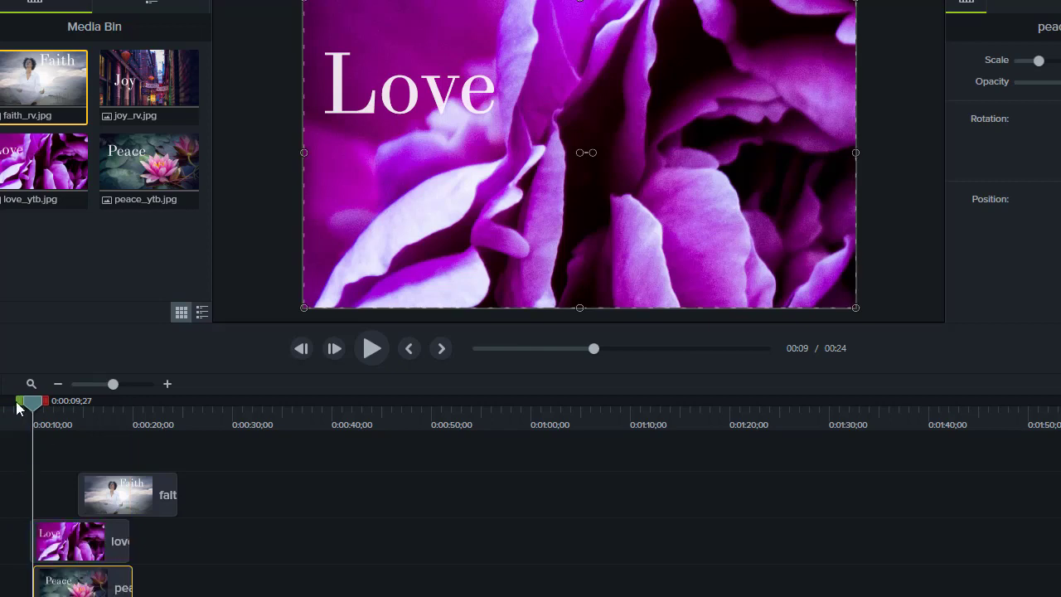
left_click_drag(29, 404, 122, 425)
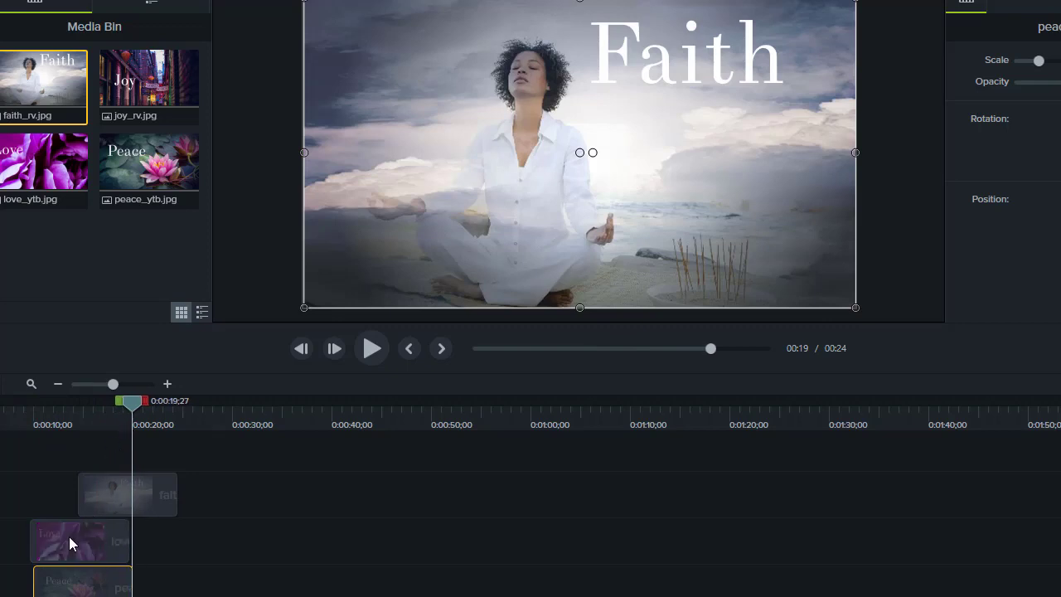
left_click_drag(67, 537, 161, 510)
left_click_drag(133, 411, 230, 415)
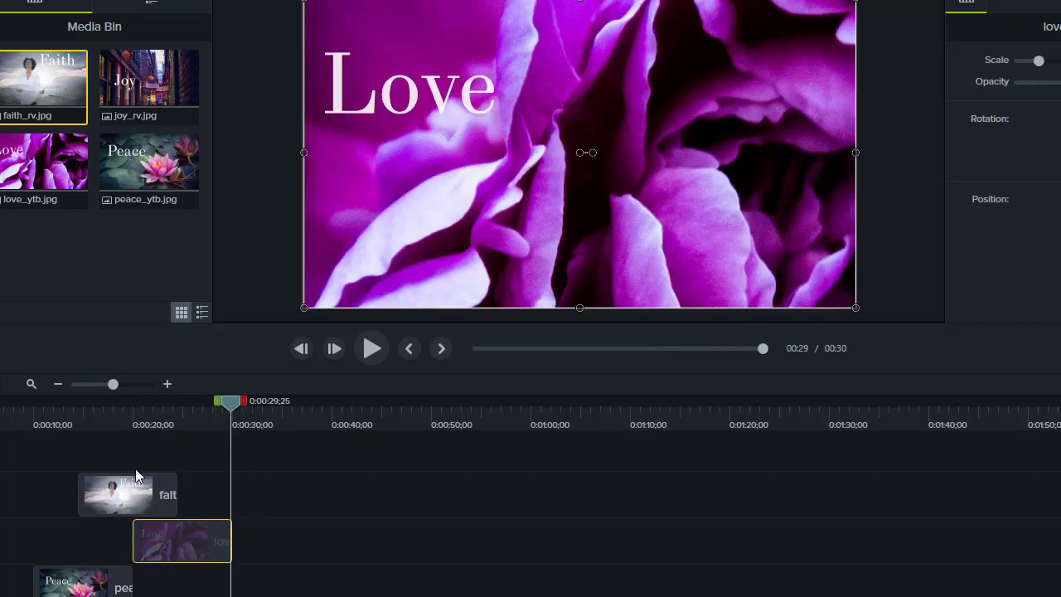
left_click_drag(128, 485, 286, 488)
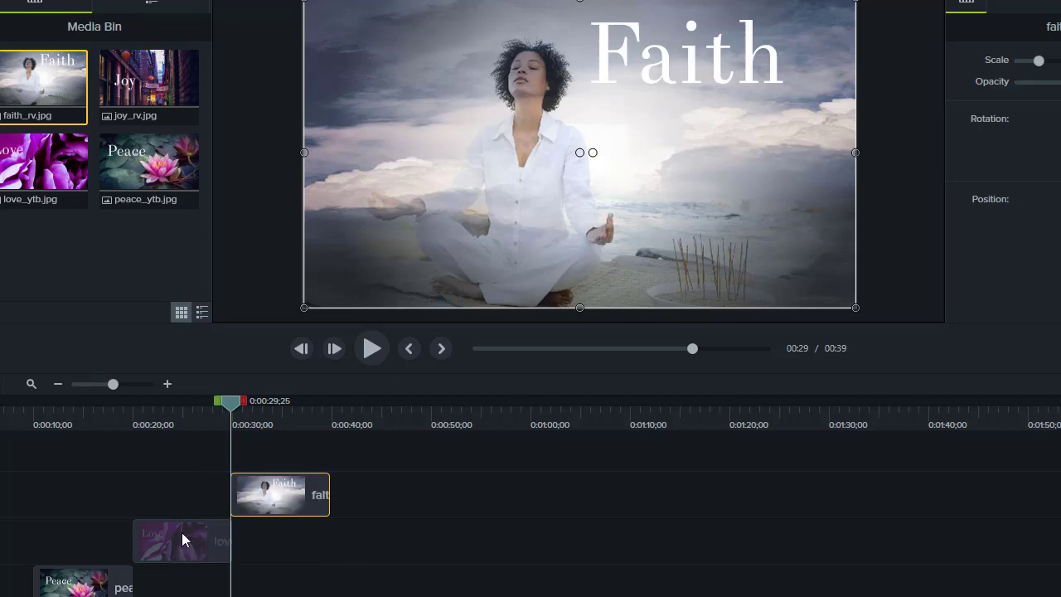
left_click_drag(233, 403, 0, 406)
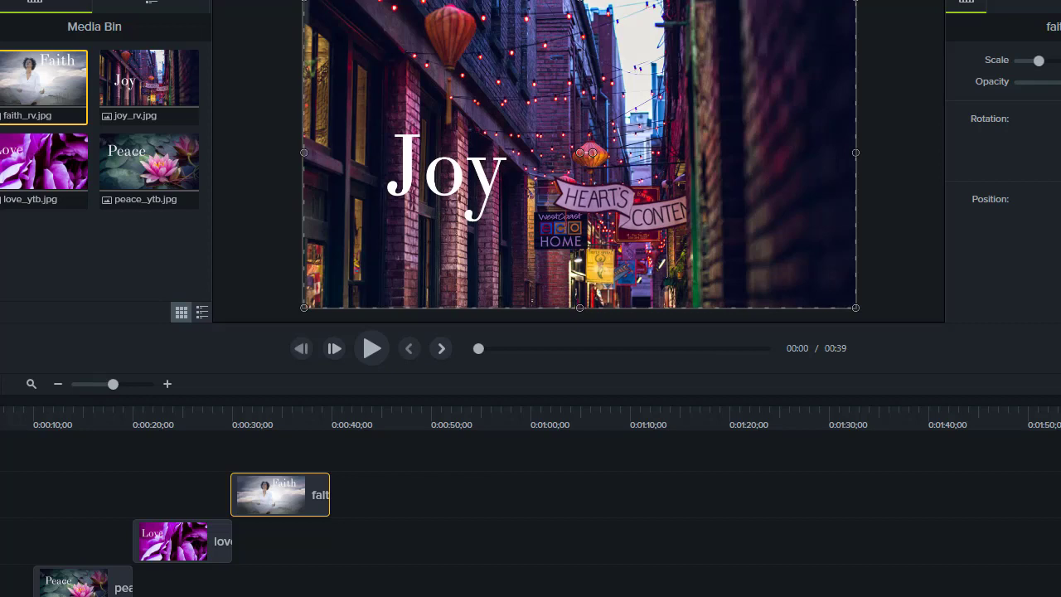
left_click_drag(0, 406, 0, 411)
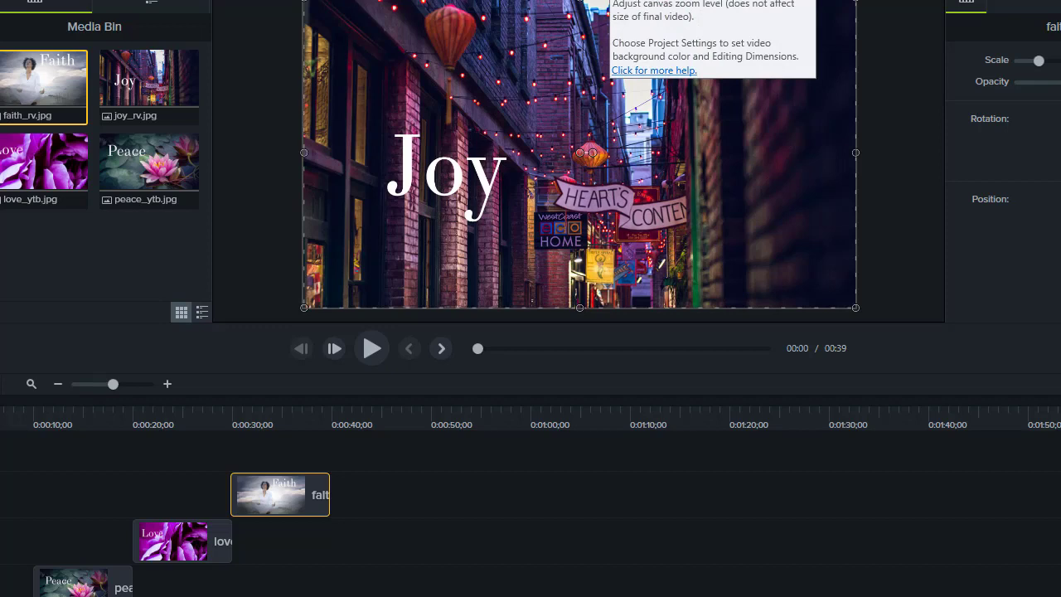
left_click(572, 2)
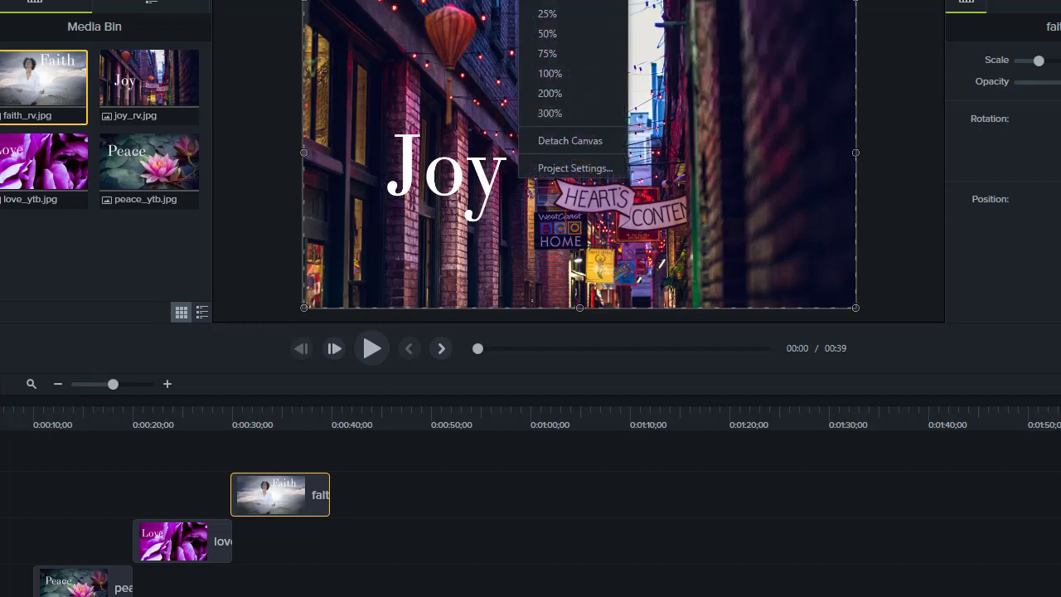
left_click(583, 168)
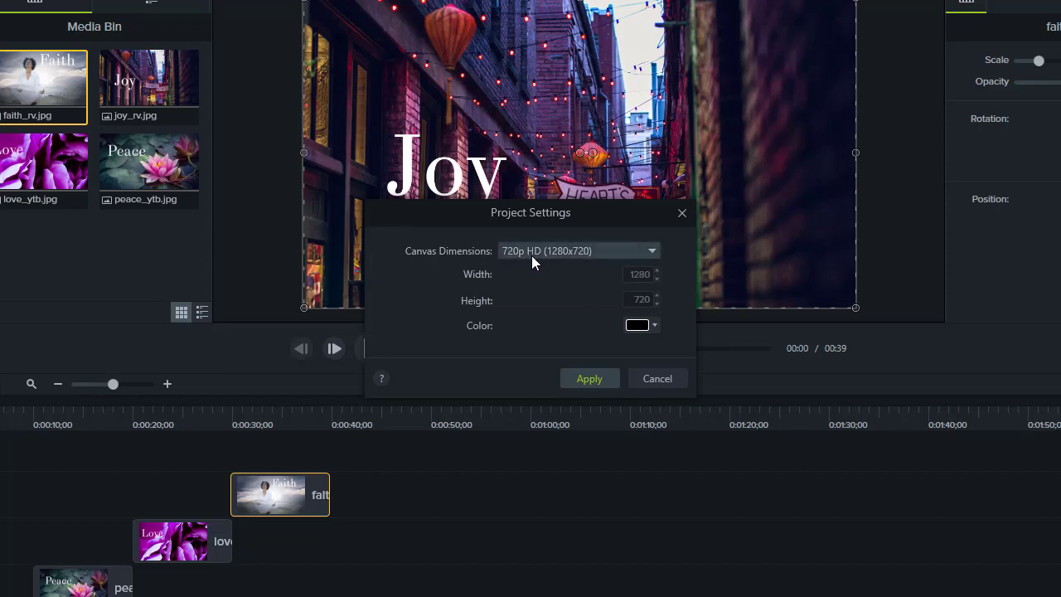
left_click(652, 251)
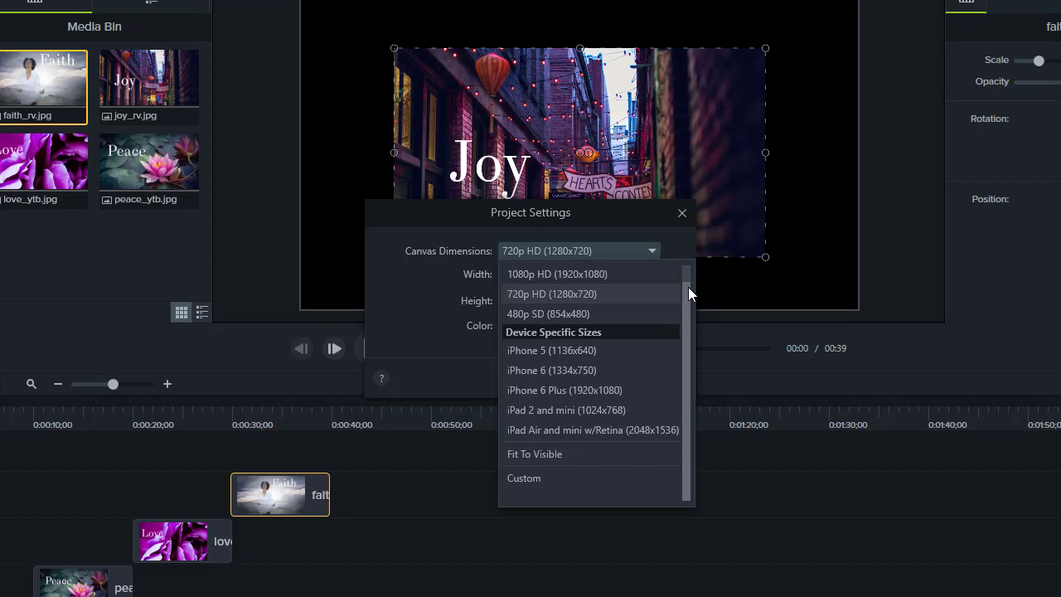
left_click(567, 295)
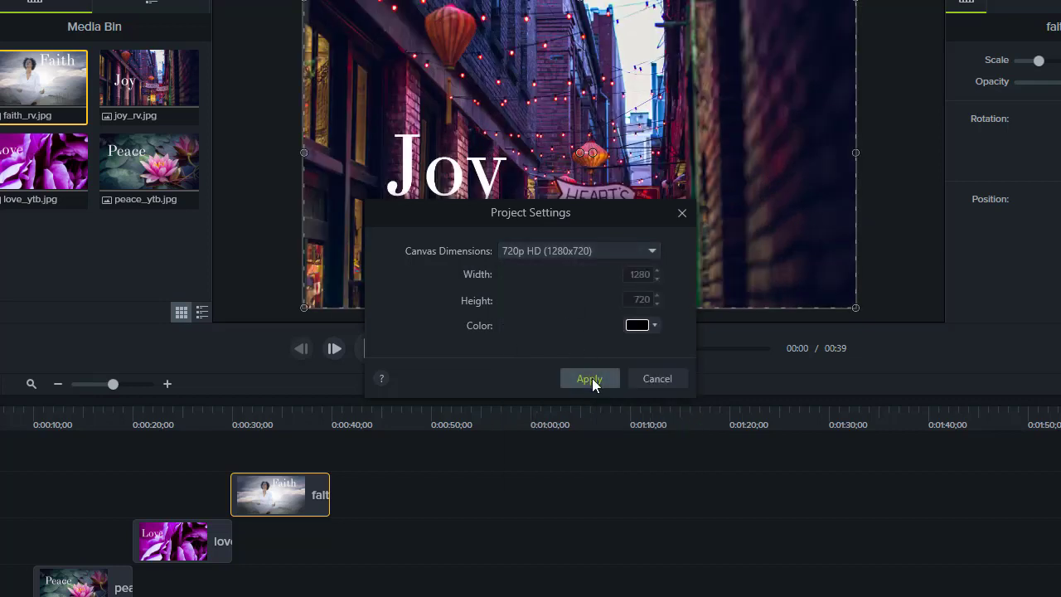
left_click(654, 326)
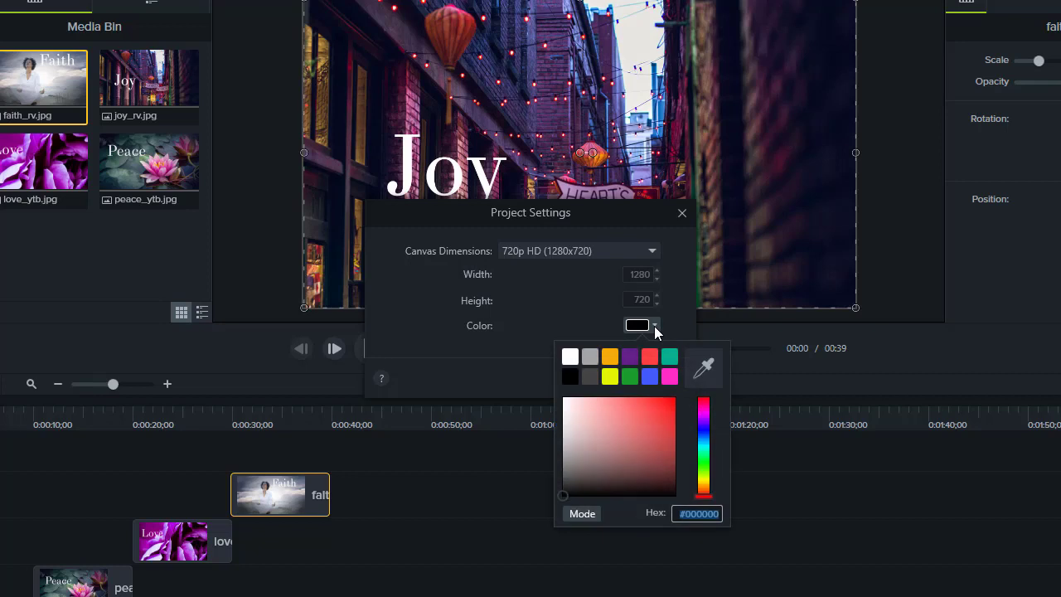
left_click(570, 379)
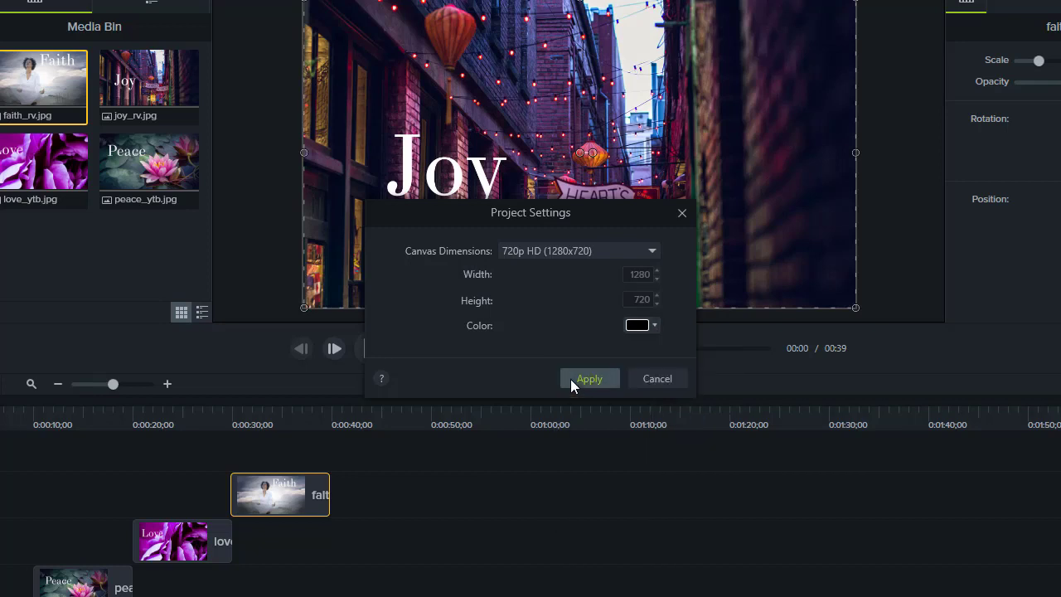
left_click(584, 380)
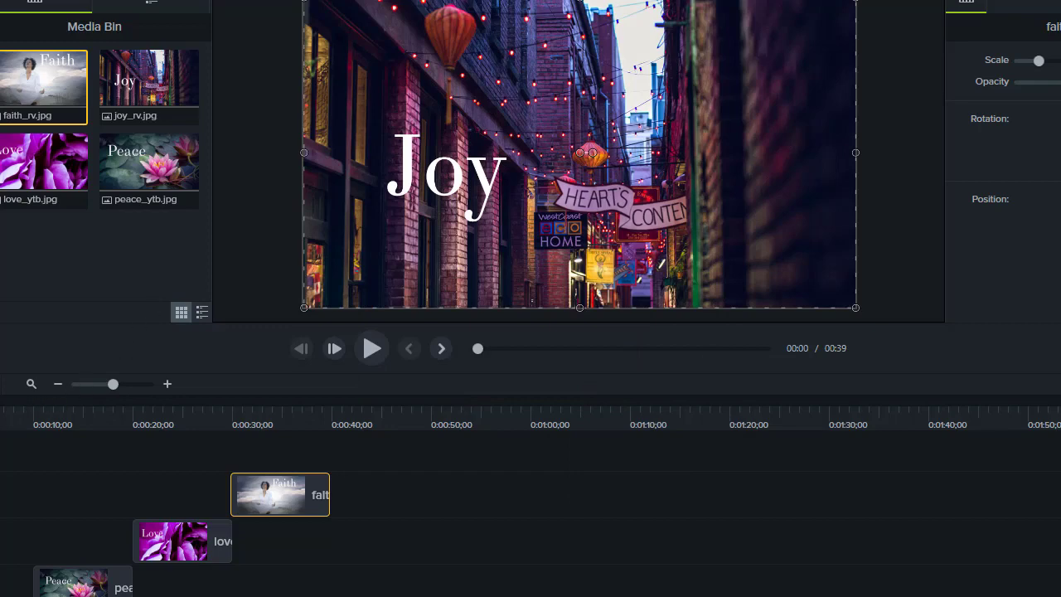
- Scrub from the Joy-to-Peace change through Love-to-Faith, then return the playhead to 0:00
left_click_drag(0, 402, 147, 373)
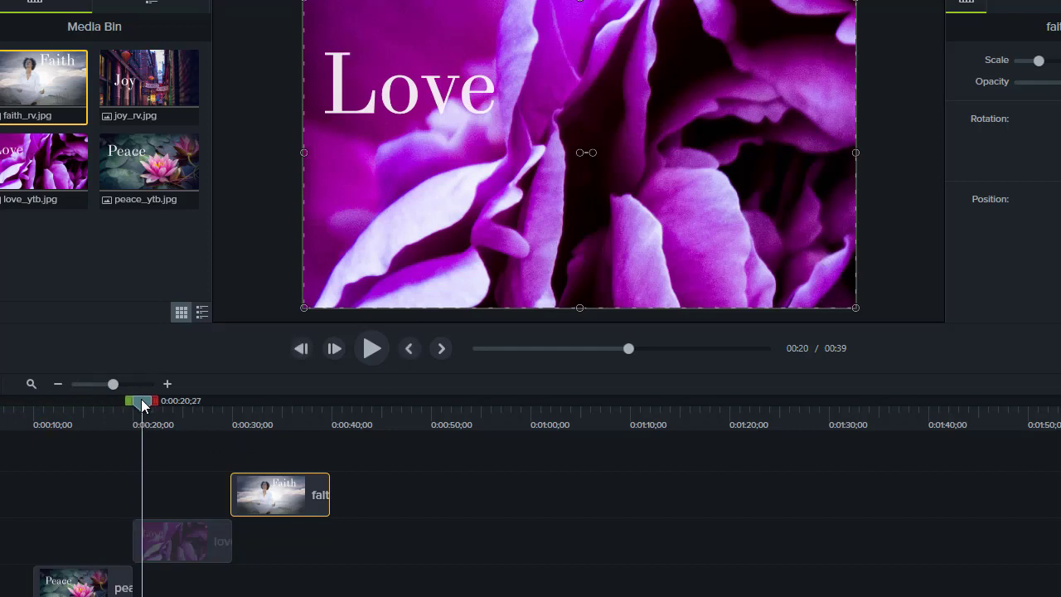
left_click_drag(143, 404, 307, 383)
left_click_drag(198, 383, 0, 379)
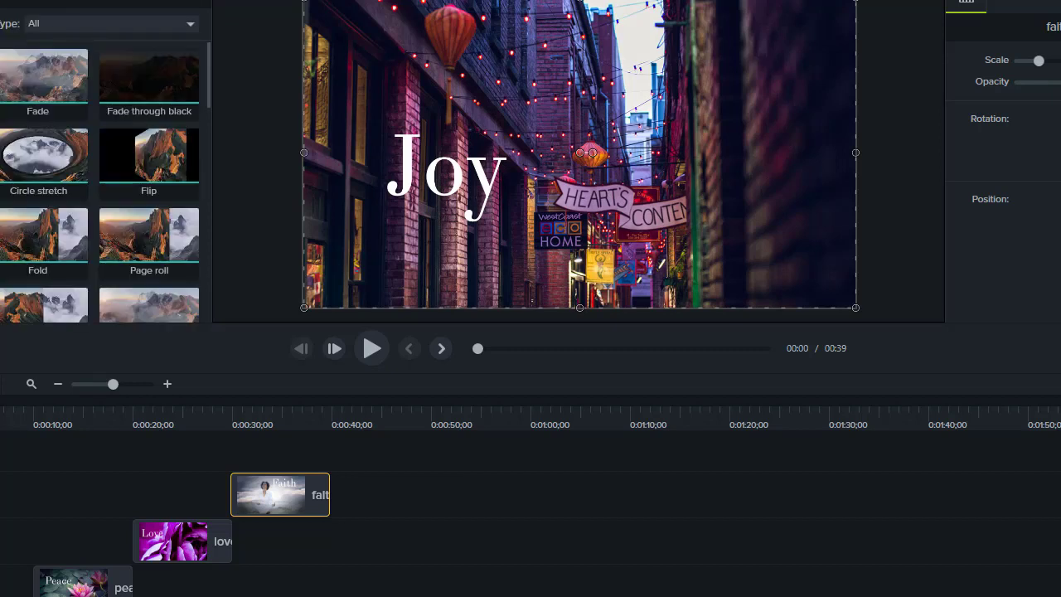
- Drop Fade transitions onto the ends of the Peace, Love and Faith clips
left_click_drag(2, 402, 27, 406)
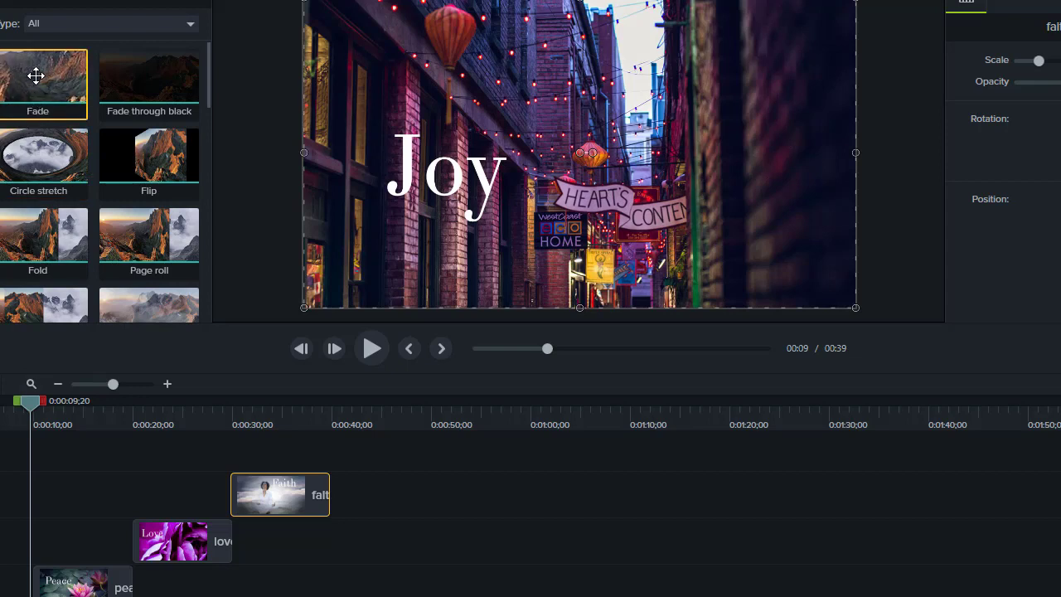
left_click_drag(36, 75, 15, 593)
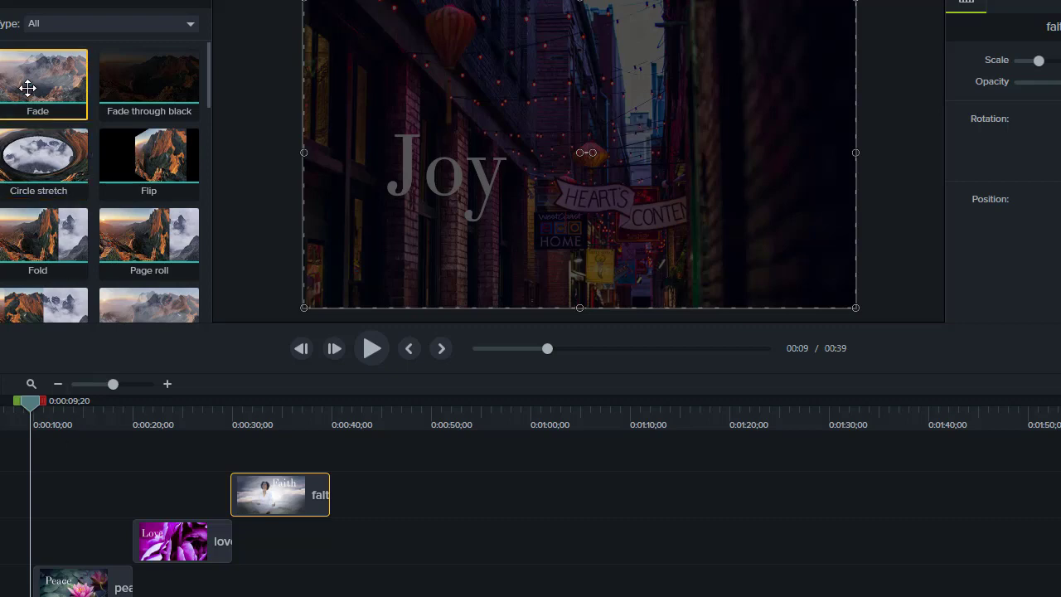
mouse_move(36, 96)
left_mouse_down()
mouse_move(99, 408)
mouse_move(104, 547)
mouse_move(116, 587)
mouse_move(129, 590)
left_mouse_up()
left_click_drag(38, 154, 189, 535)
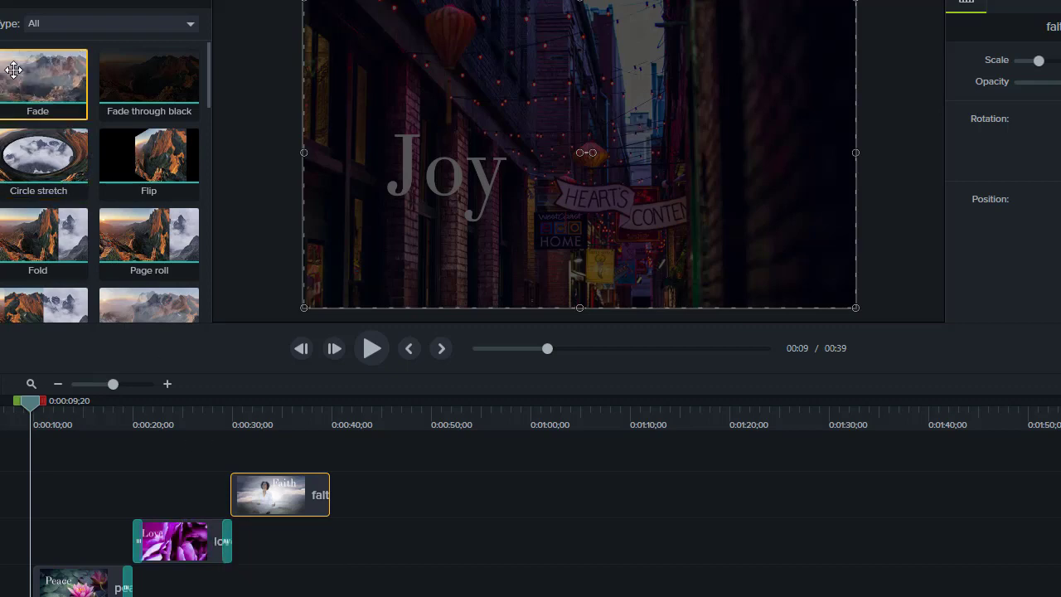
left_click_drag(13, 70, 277, 491)
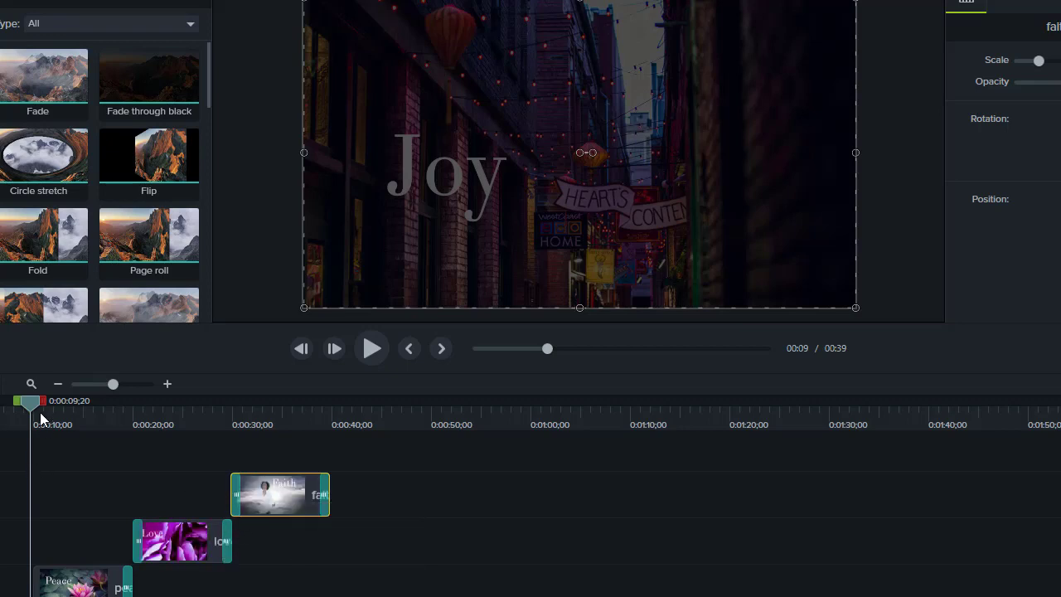
- Play the slideshow to check the fades, stop on Faith, and rewind to 0:00
left_click_drag(29, 405, 7, 404)
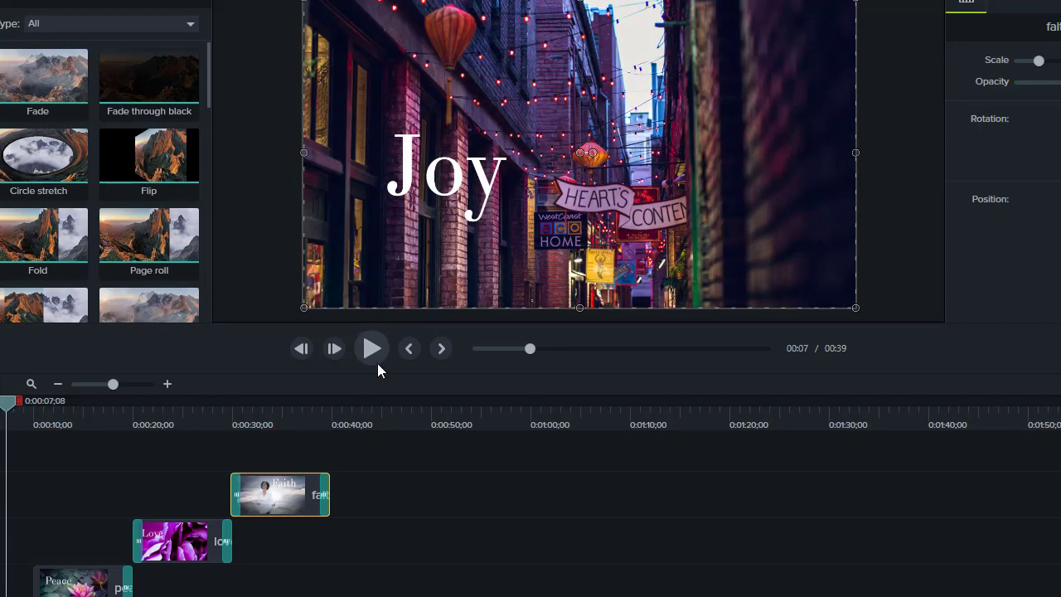
left_click(371, 349)
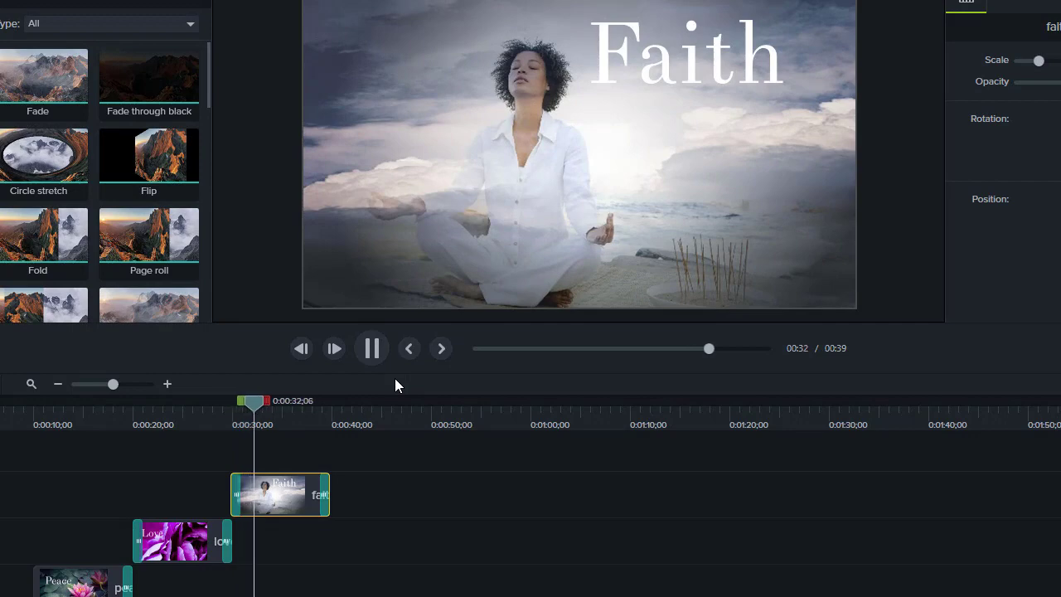
left_click(373, 348)
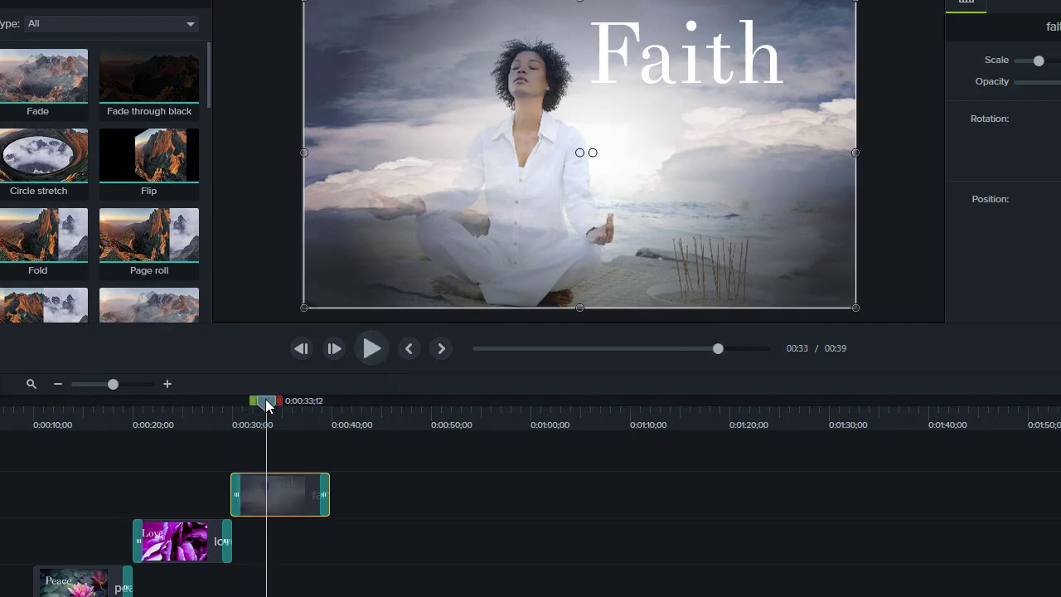
left_click_drag(267, 404, 0, 400)
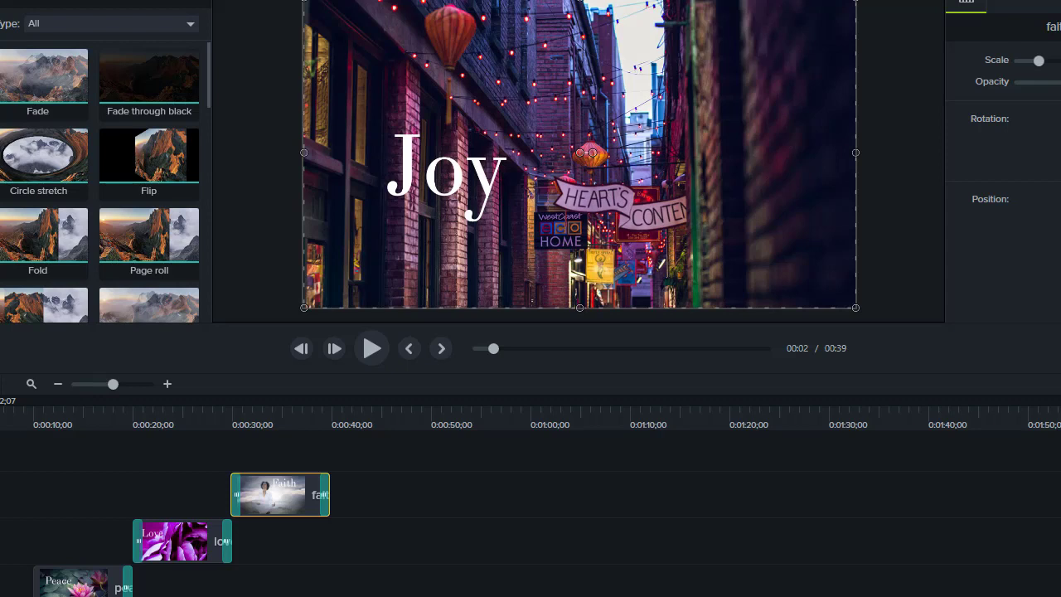
- Place the playhead about one second into the Joy photo and open Zoom-n-Pan with A
left_click_drag(0, 401, 0, 401)
left_click_drag(0, 400, 0, 401)
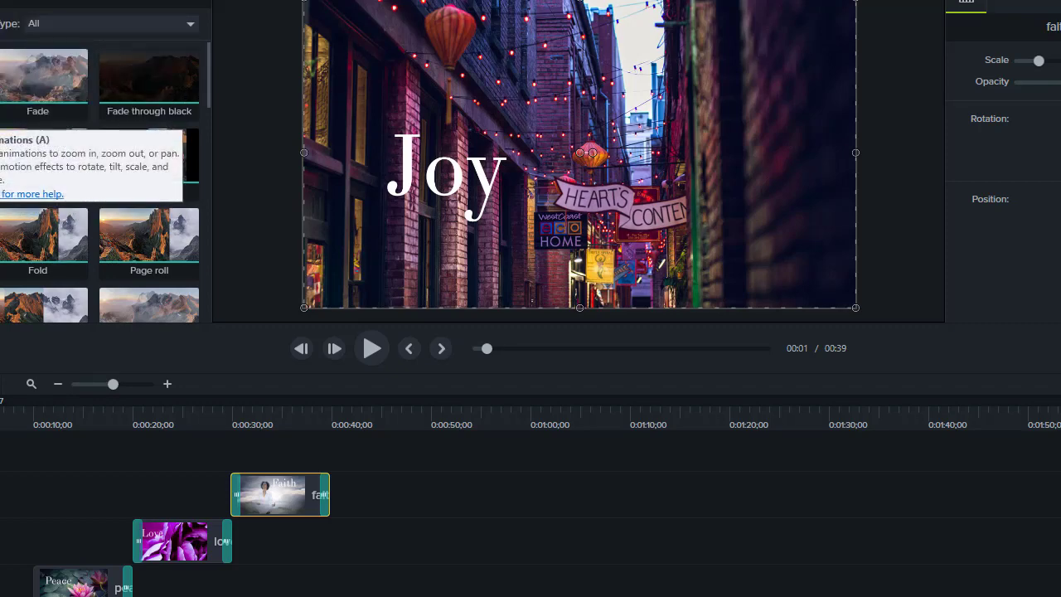
key("a")
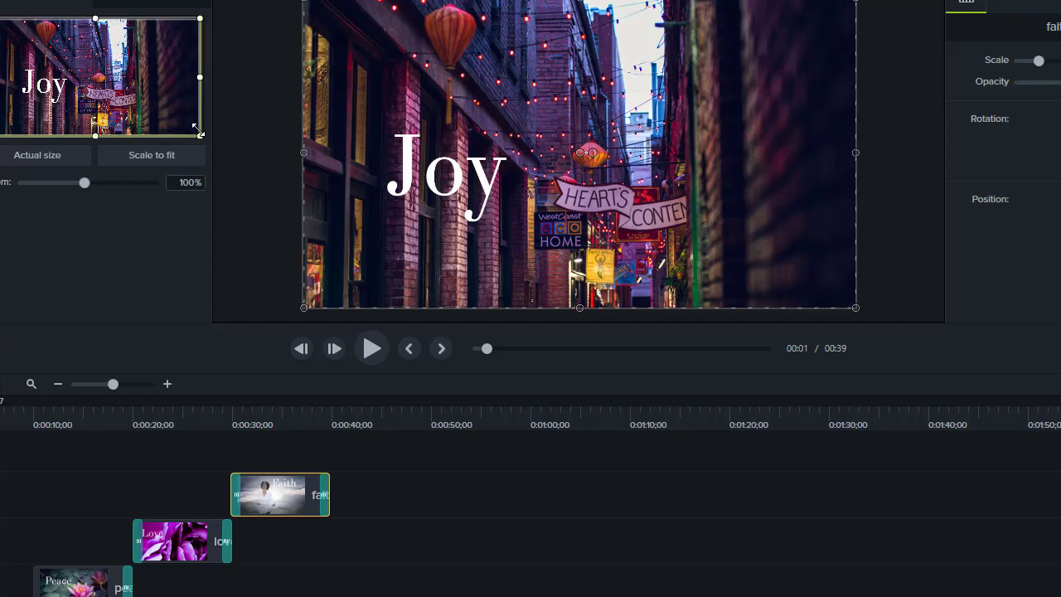
- Zoom the Joy photo to 195% and centre the frame on the HEART'S CONTENT sign
left_click_drag(200, 135, 84, 37)
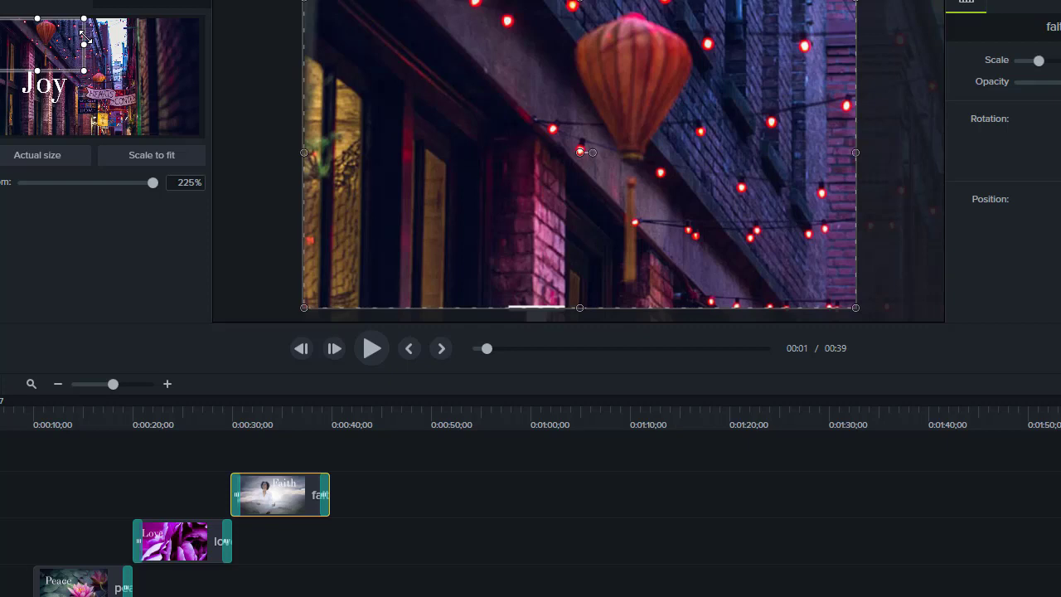
left_click_drag(85, 36, 101, 66)
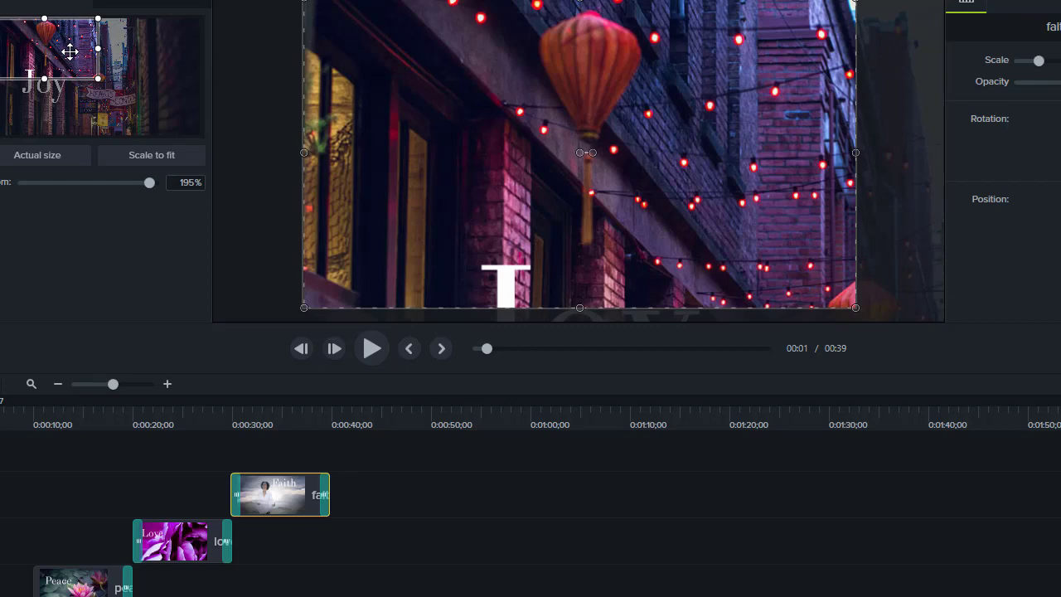
left_click_drag(70, 52, 154, 107)
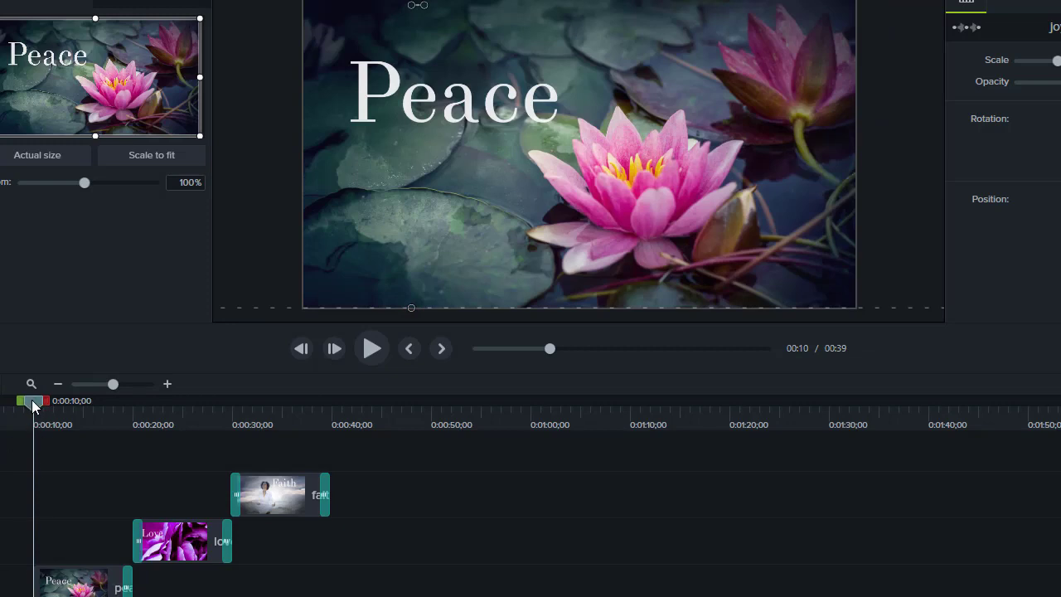
left_click_drag(33, 406, 0, 405)
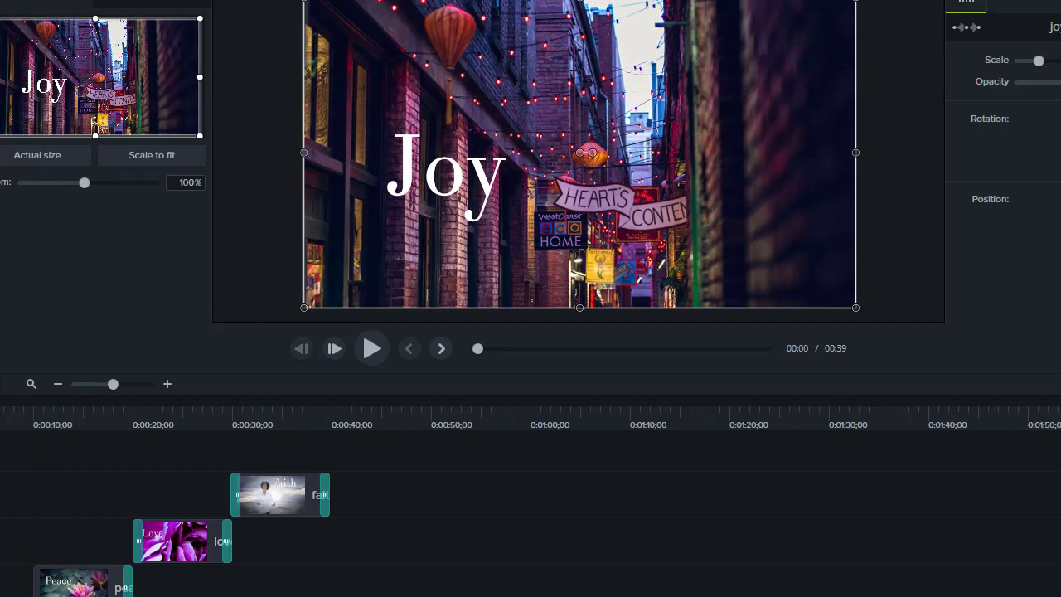
left_click(370, 348)
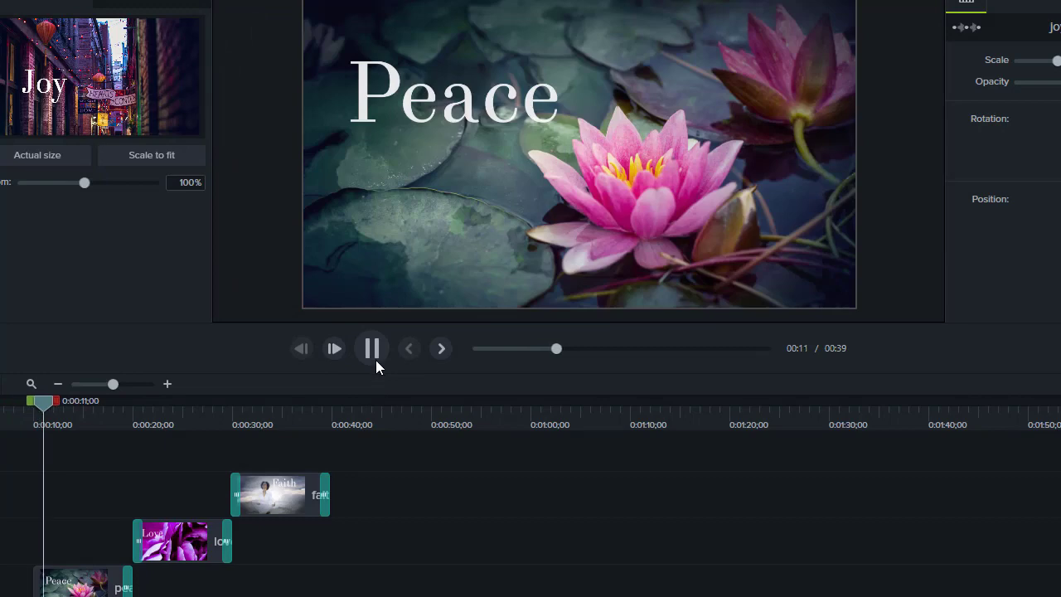
left_click(373, 353)
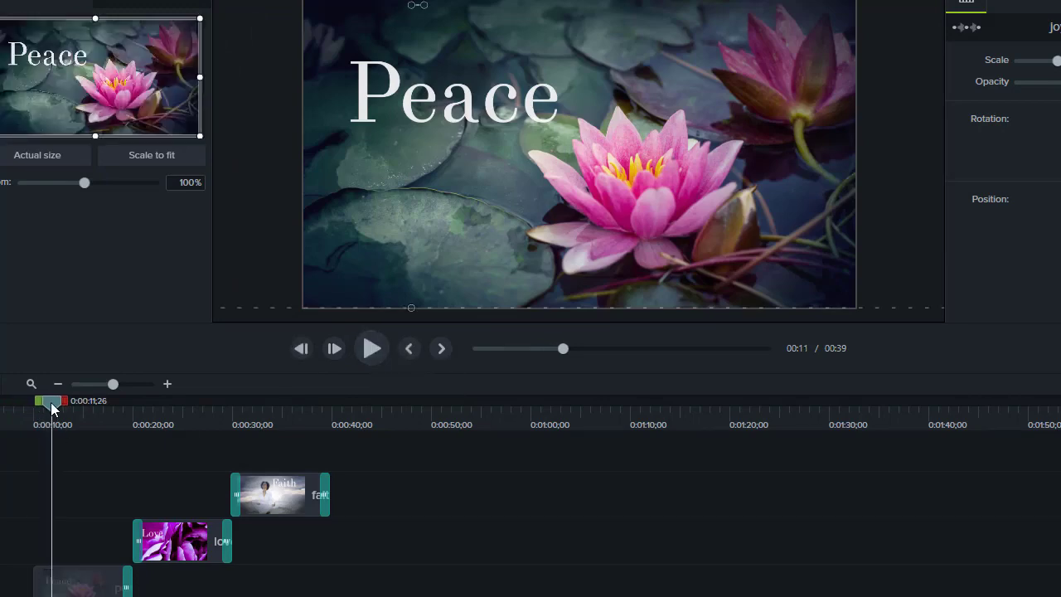
left_click_drag(52, 408, 7, 408)
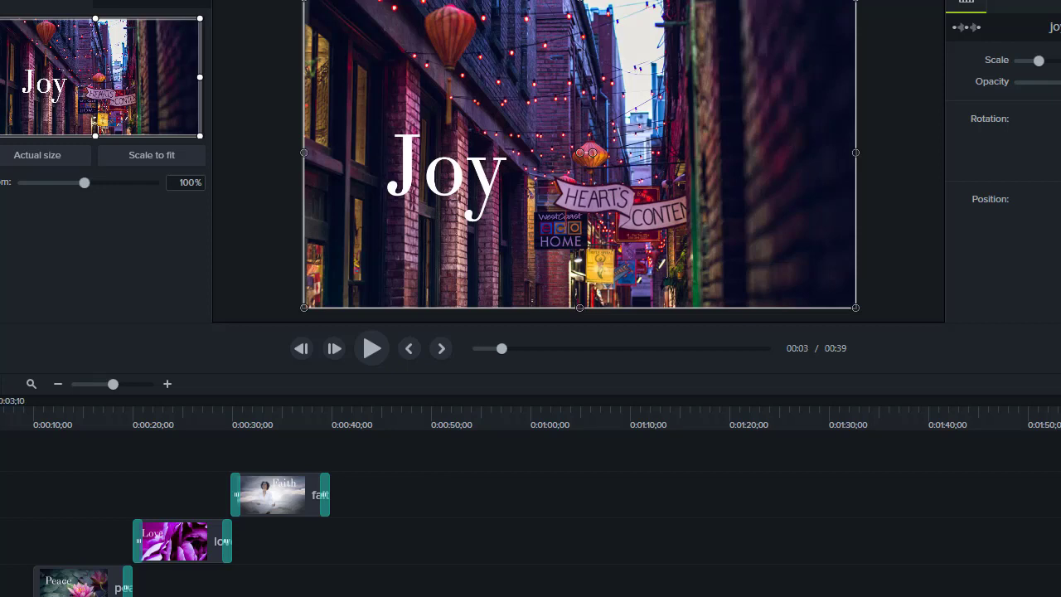
key("ctrl+Home")
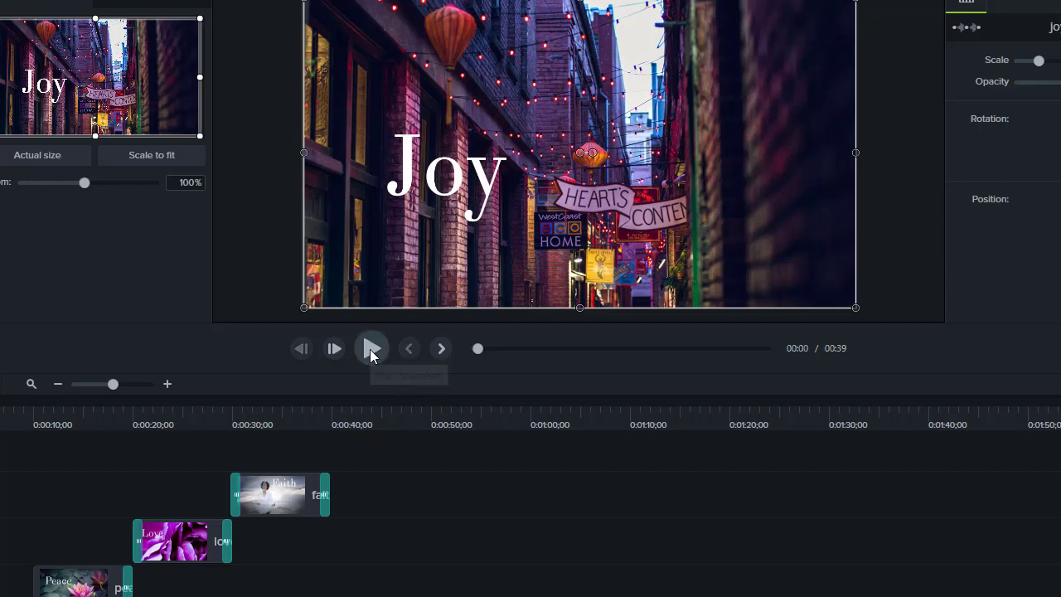
left_click(371, 349)
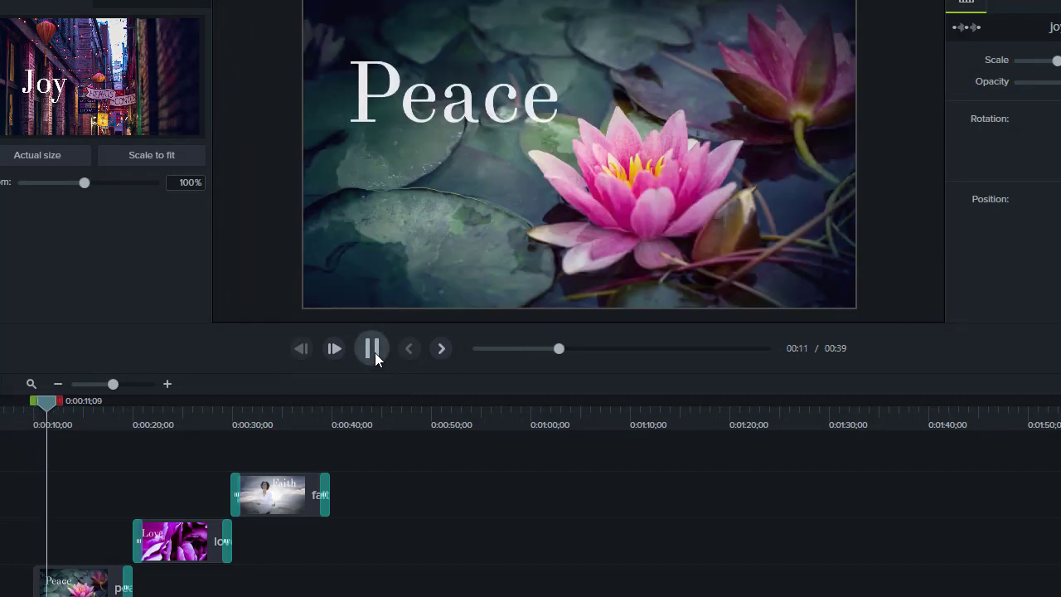
left_click(375, 353)
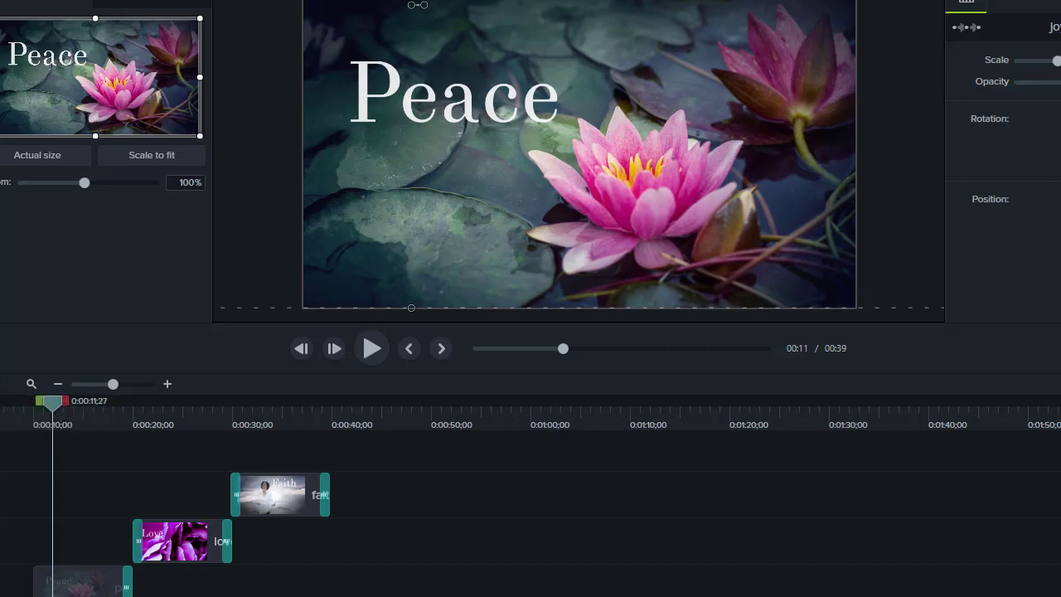
- Zoom the Peace photo in to 148% on the pink lotus, shifting the animation later in the clip
left_click(57, 406)
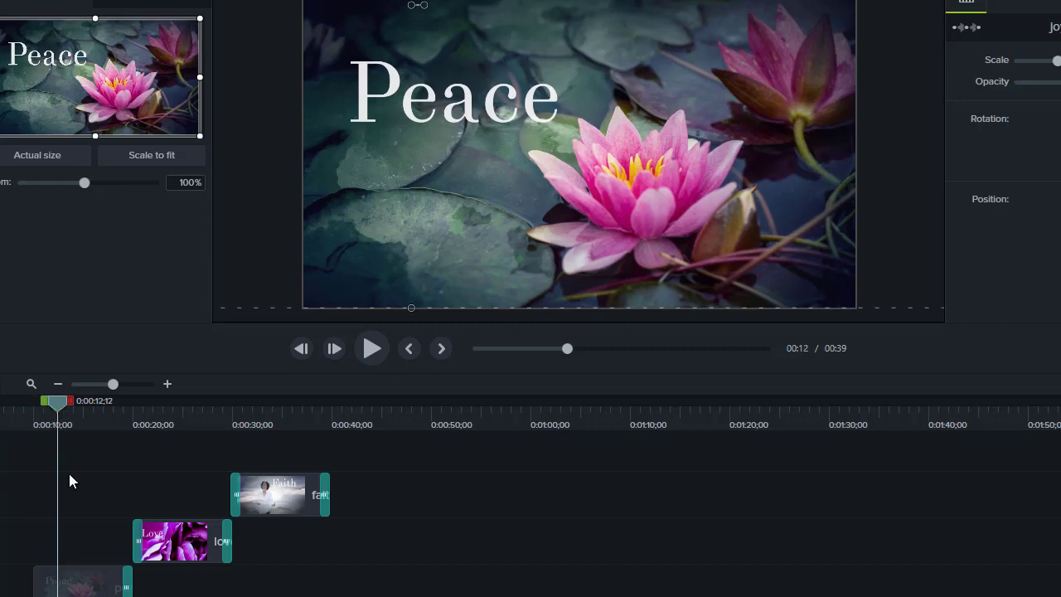
left_click(78, 587)
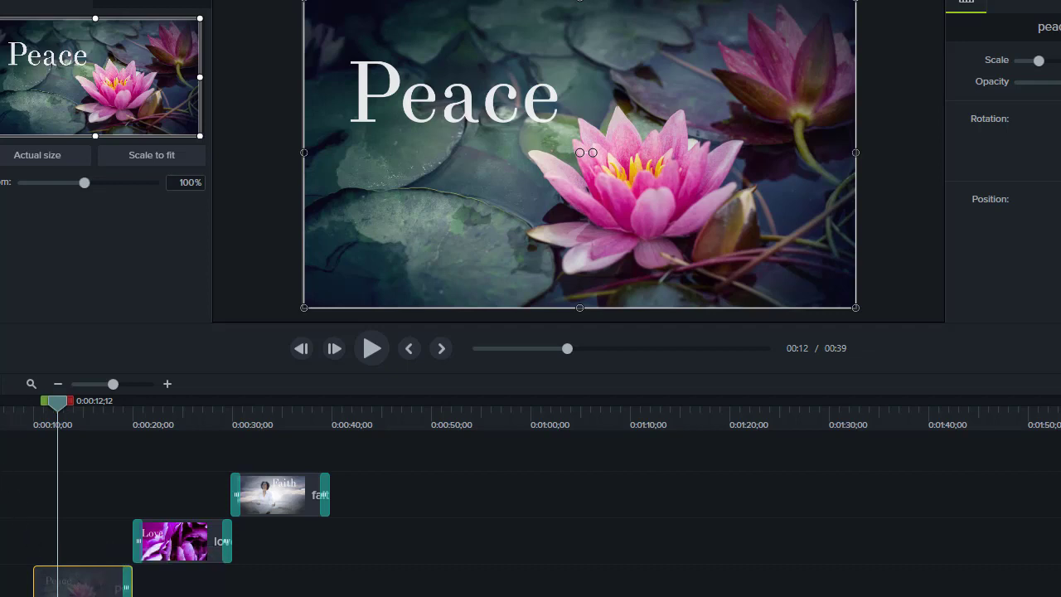
left_click_drag(83, 182, 149, 183)
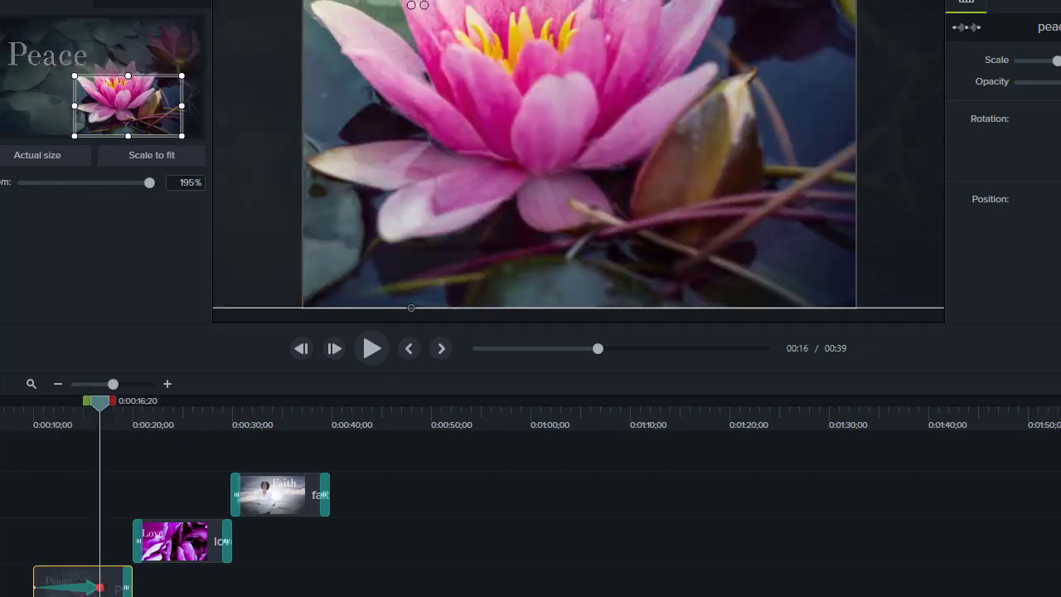
left_click(59, 589)
left_click_drag(80, 589, 110, 591)
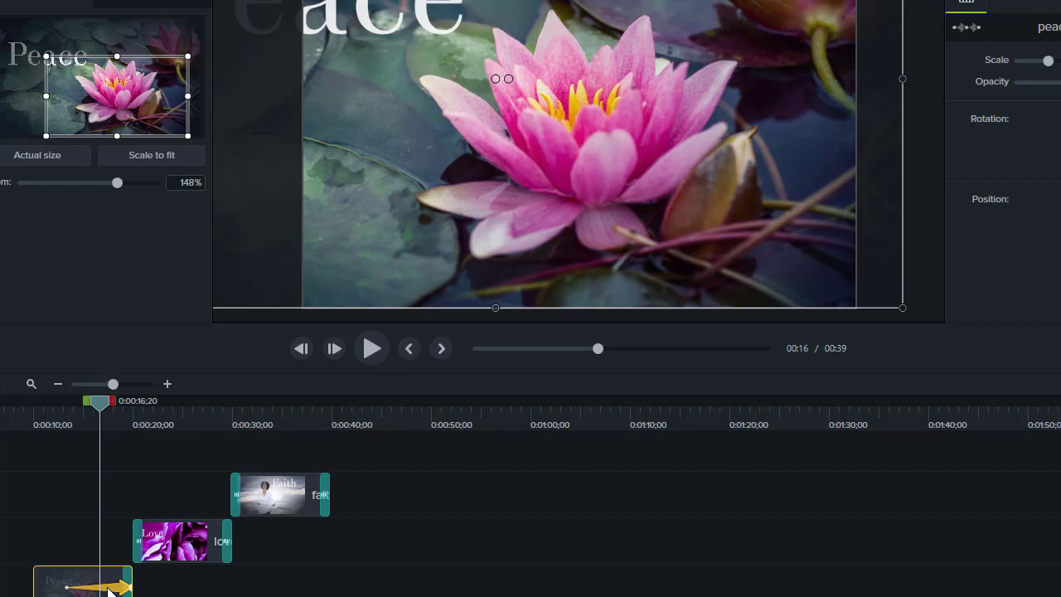
left_click(173, 548)
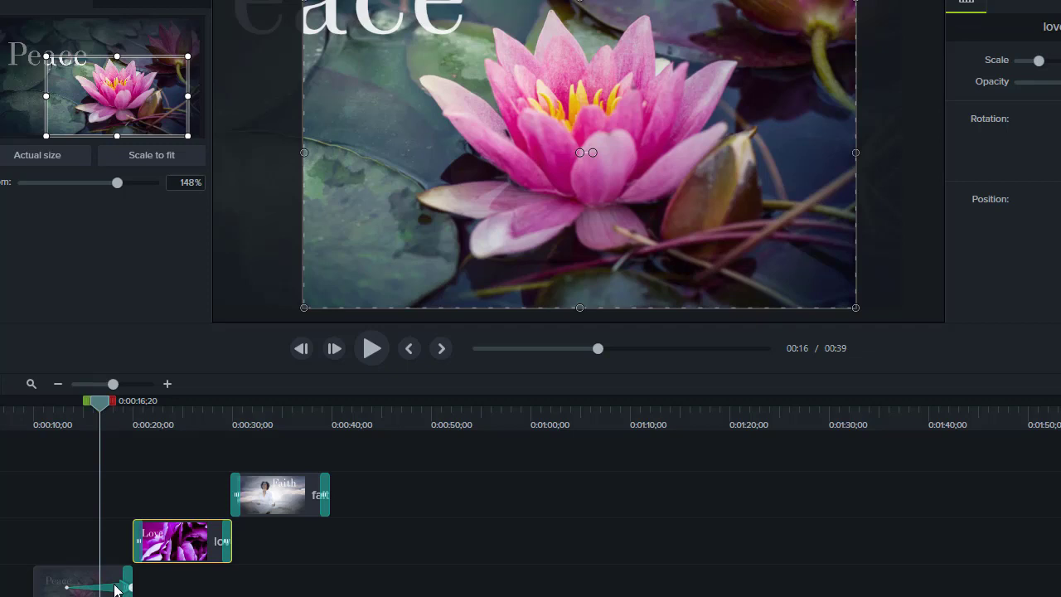
left_click(116, 587)
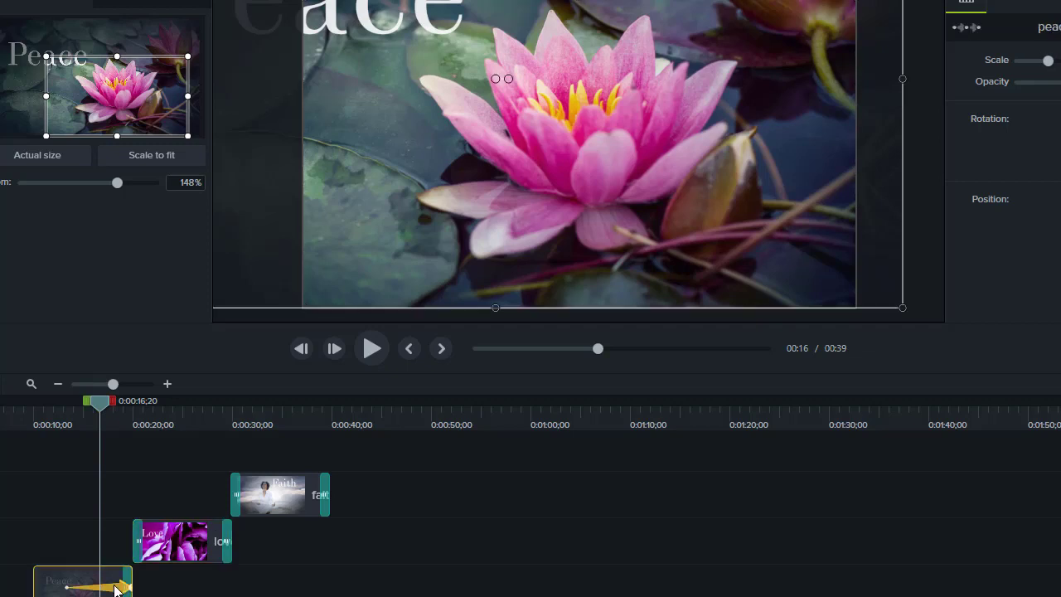
right_click(116, 587)
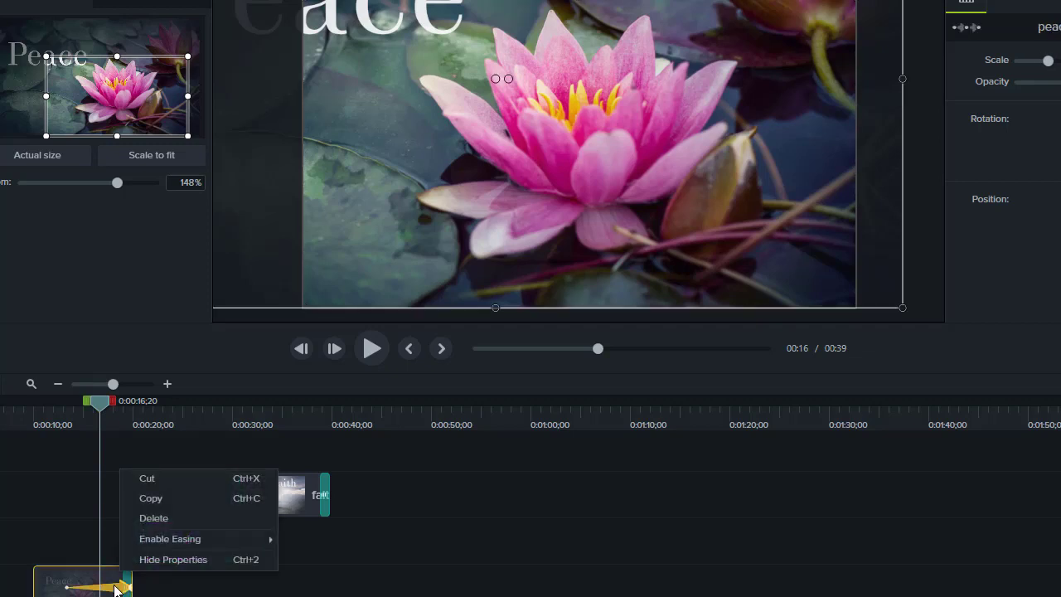
left_click(147, 499)
left_click(175, 549)
right_click(175, 550)
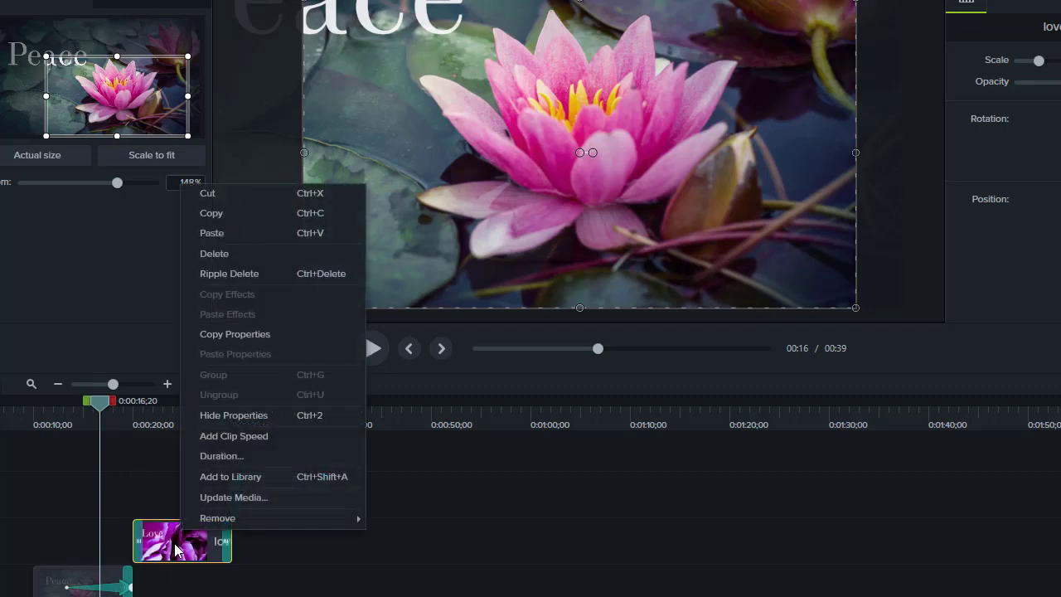
left_click(209, 235)
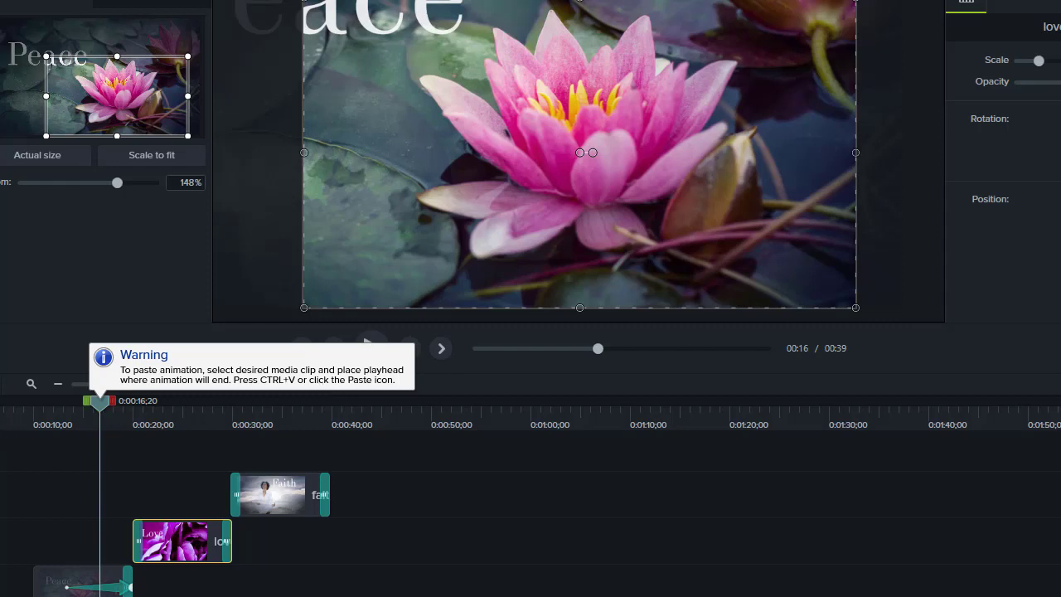
key("ctrl+v")
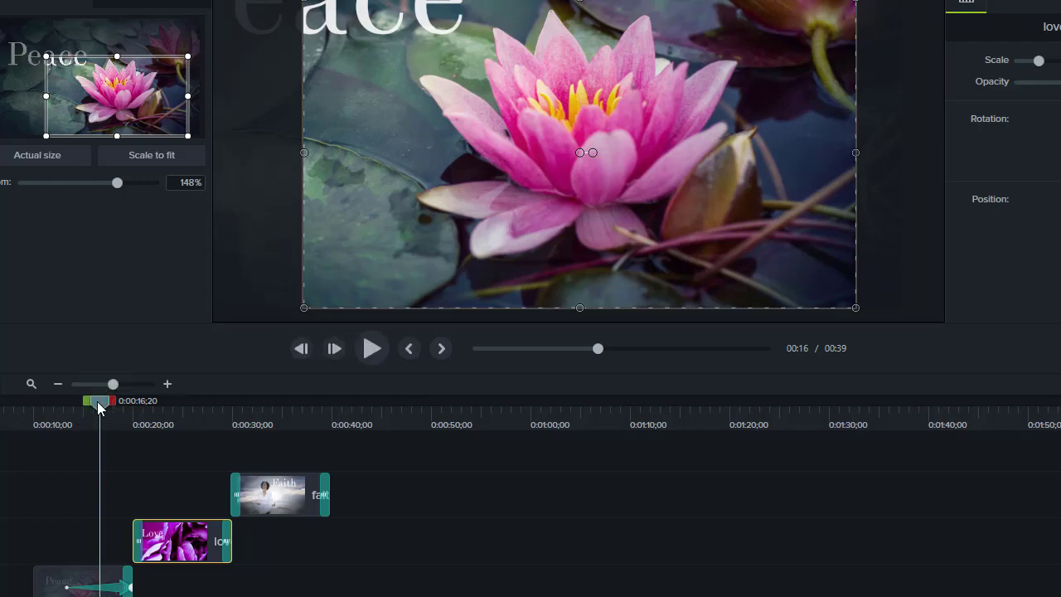
- Zoom the Love photo to 195% on its purple petals, starting later, then move onto Faith
left_click_drag(107, 406, 185, 402)
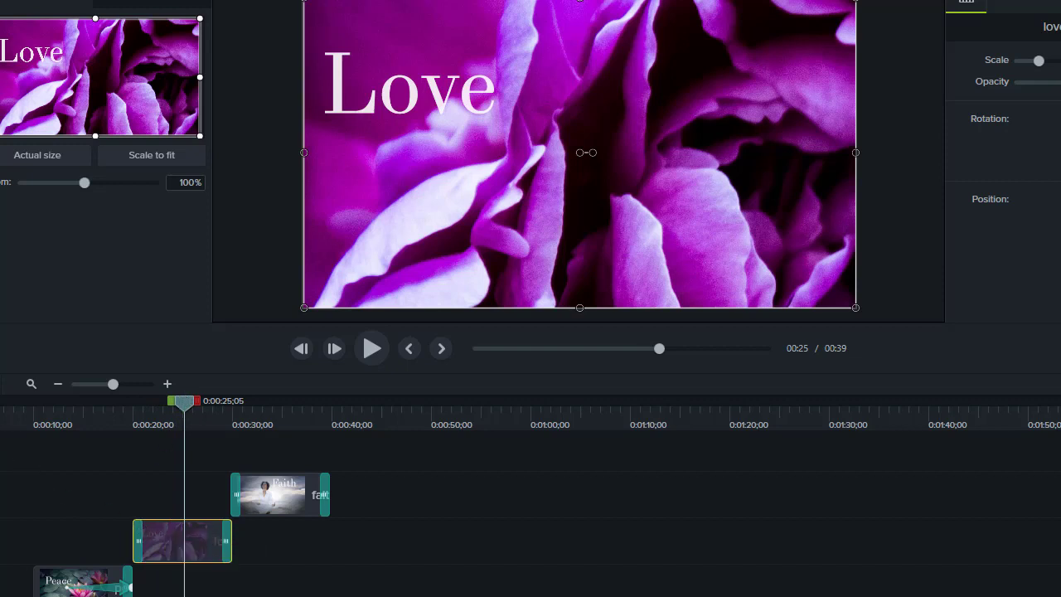
left_click_drag(83, 182, 149, 183)
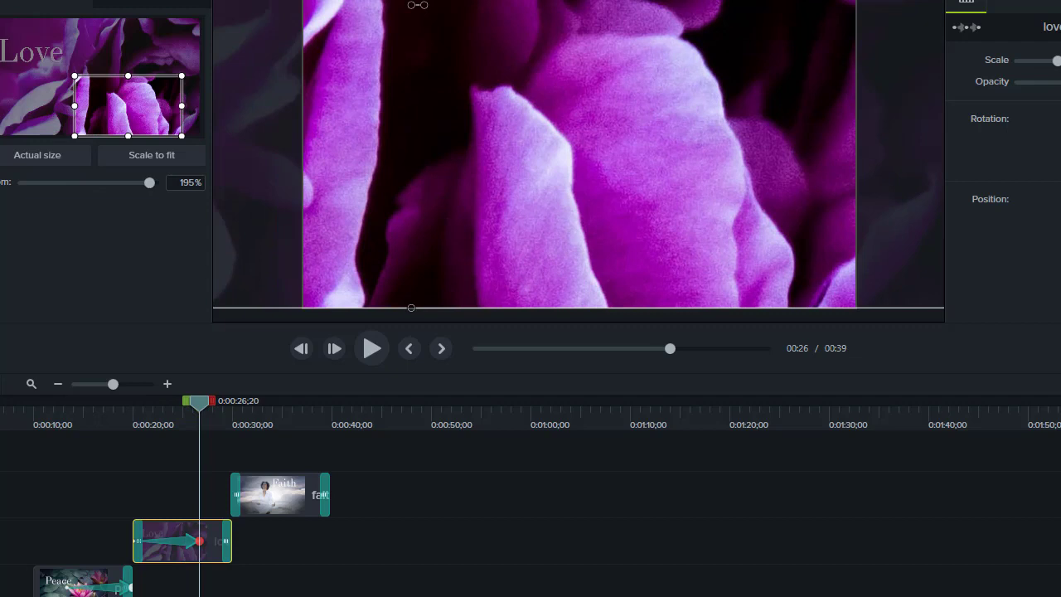
mouse_move(154, 540)
left_mouse_down()
mouse_move(165, 538)
mouse_move(146, 541)
left_mouse_up()
left_click(142, 540)
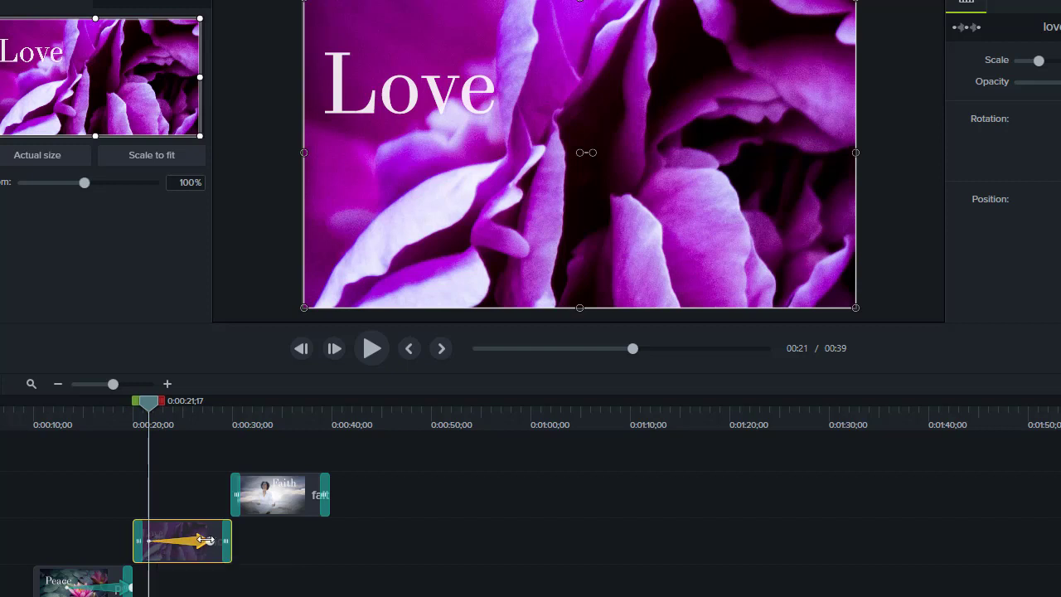
left_click_drag(151, 541, 222, 541)
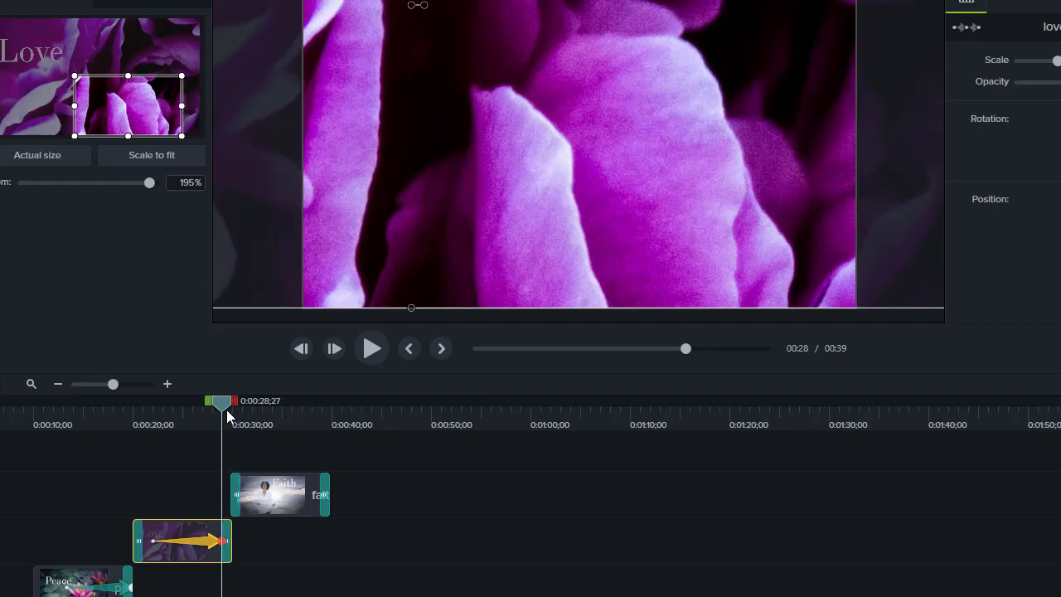
left_click_drag(225, 403, 269, 406)
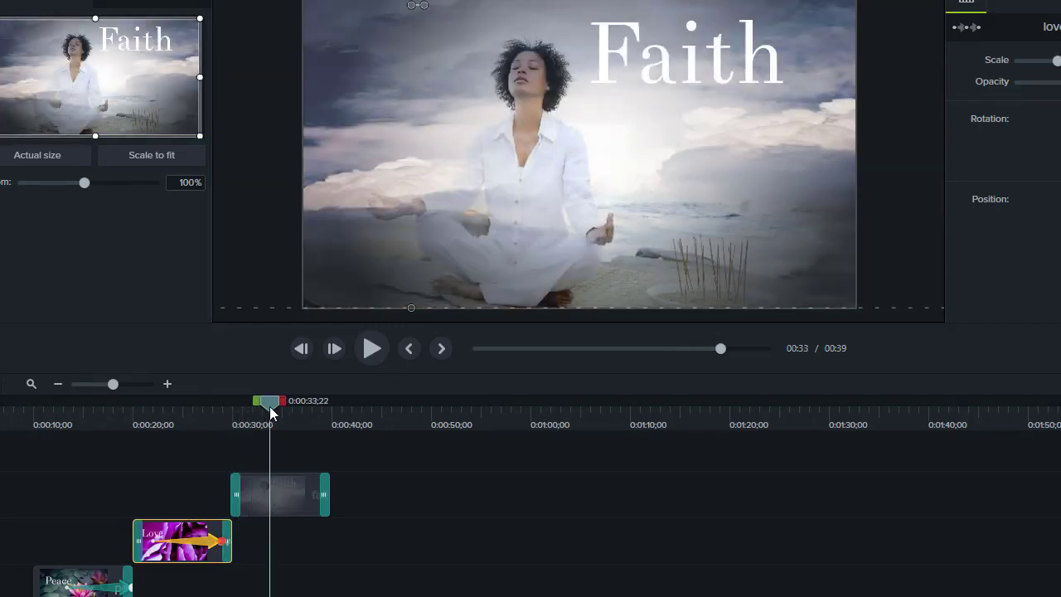
- Delay the Faith photo's zoom, reframe it on the woman's face and Faith title, and preview
left_click(279, 498)
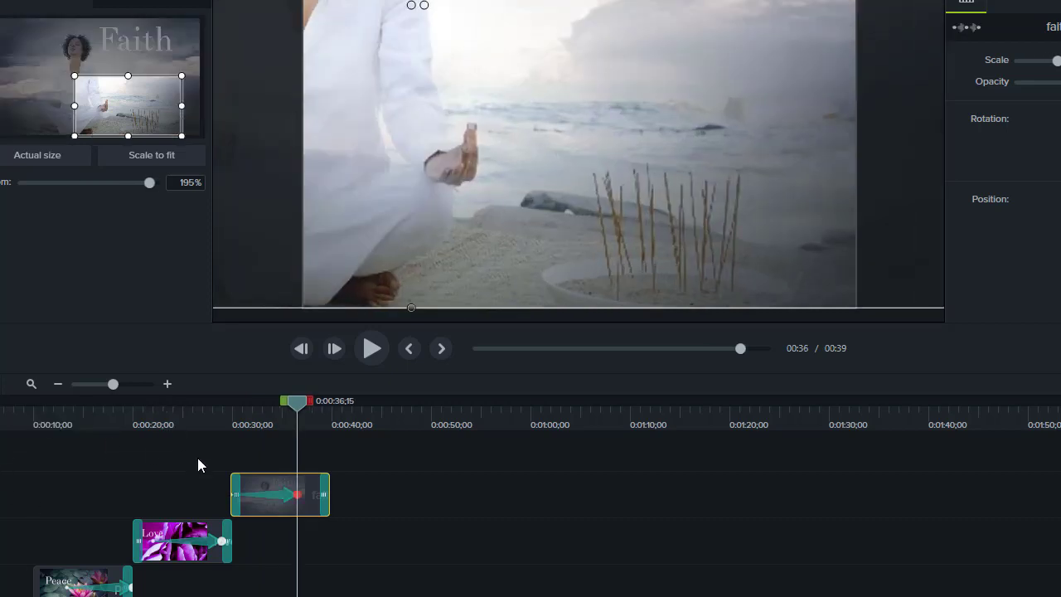
left_click(263, 494)
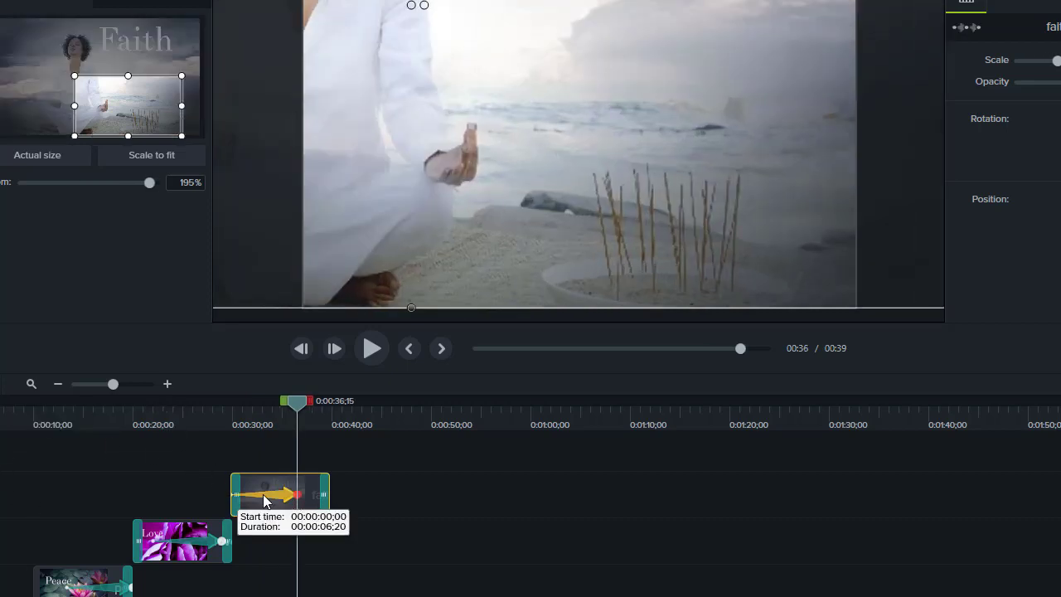
left_click_drag(278, 498, 301, 497)
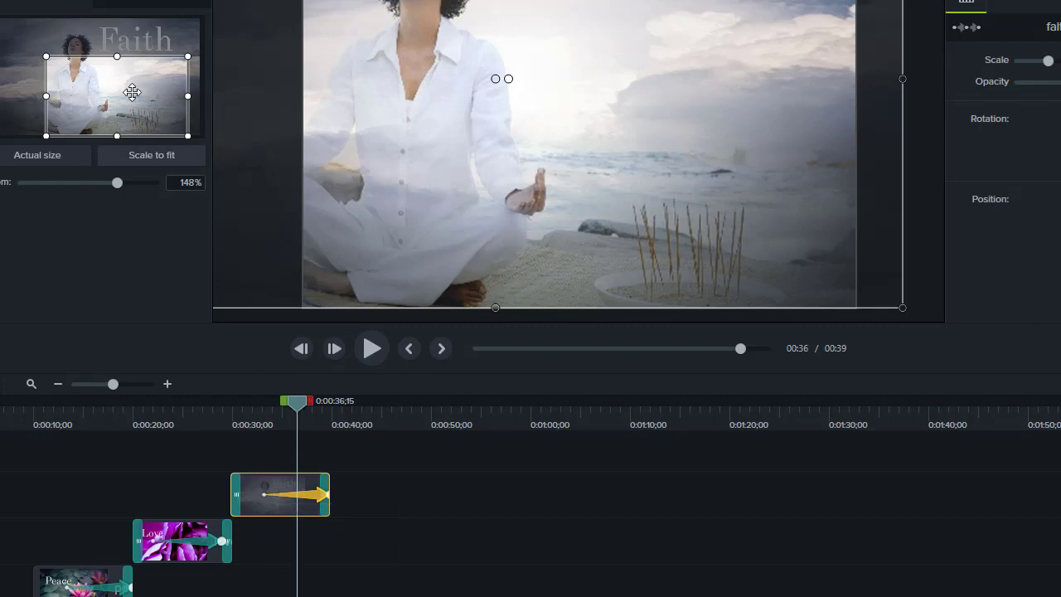
left_click_drag(137, 109, 140, 76)
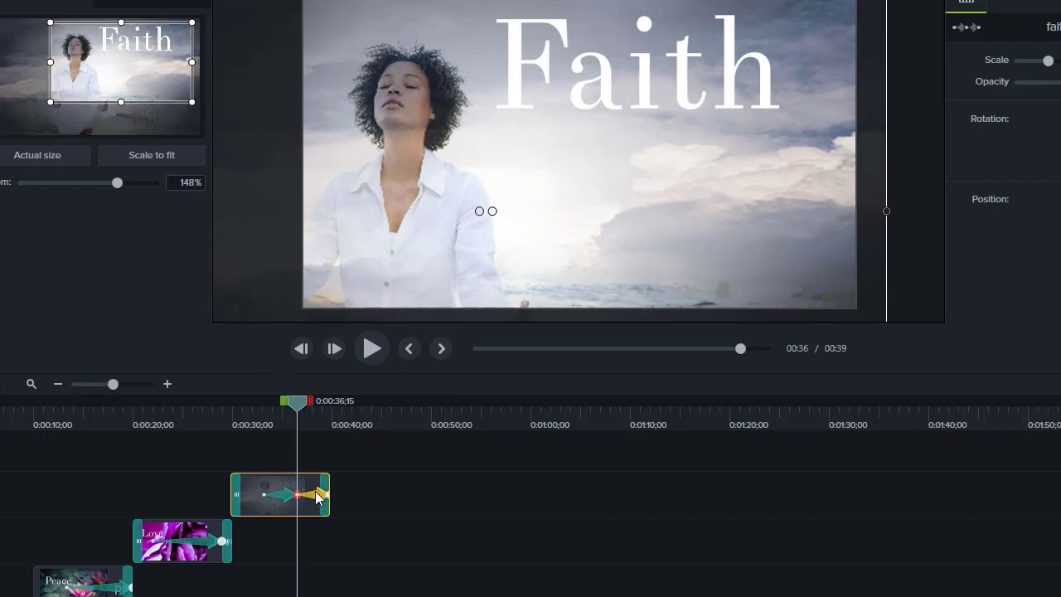
left_click_drag(288, 404, 262, 405)
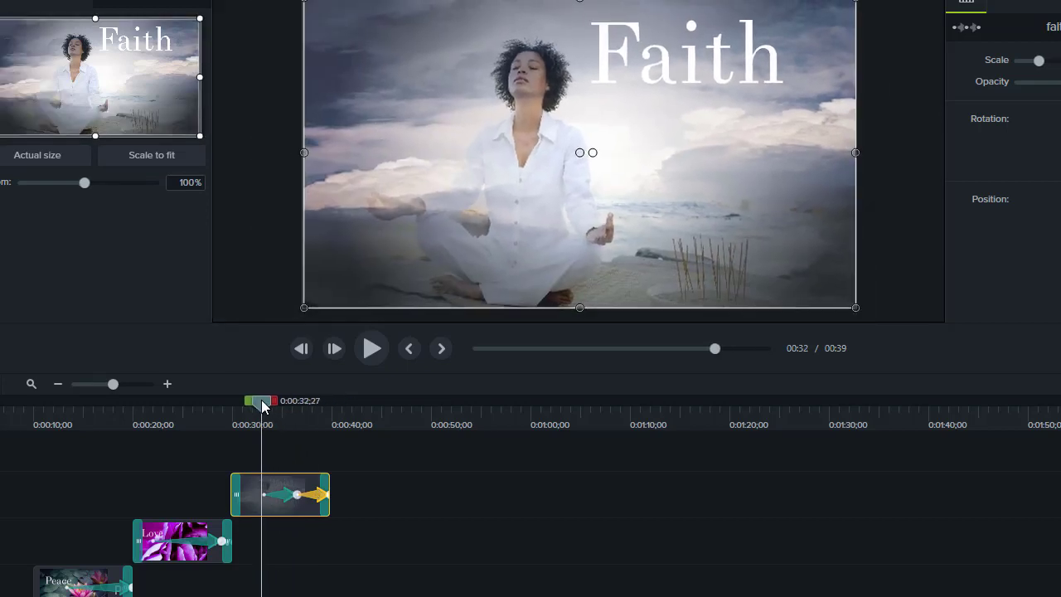
left_click(372, 350)
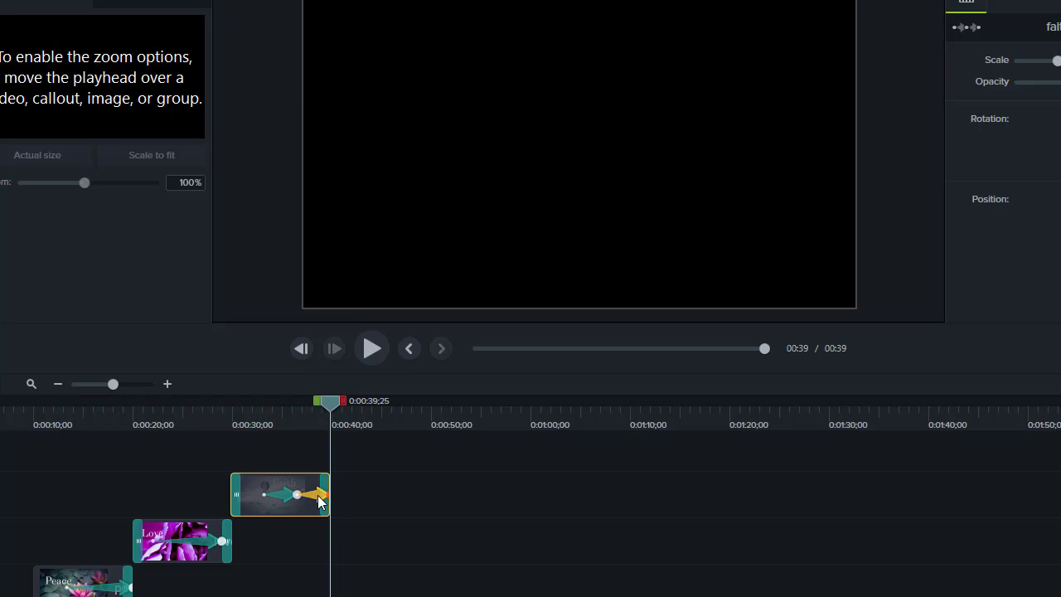
- Delete the Faith clip's second animation and stretch the remaining zoom to the clip's end
right_click(318, 496)
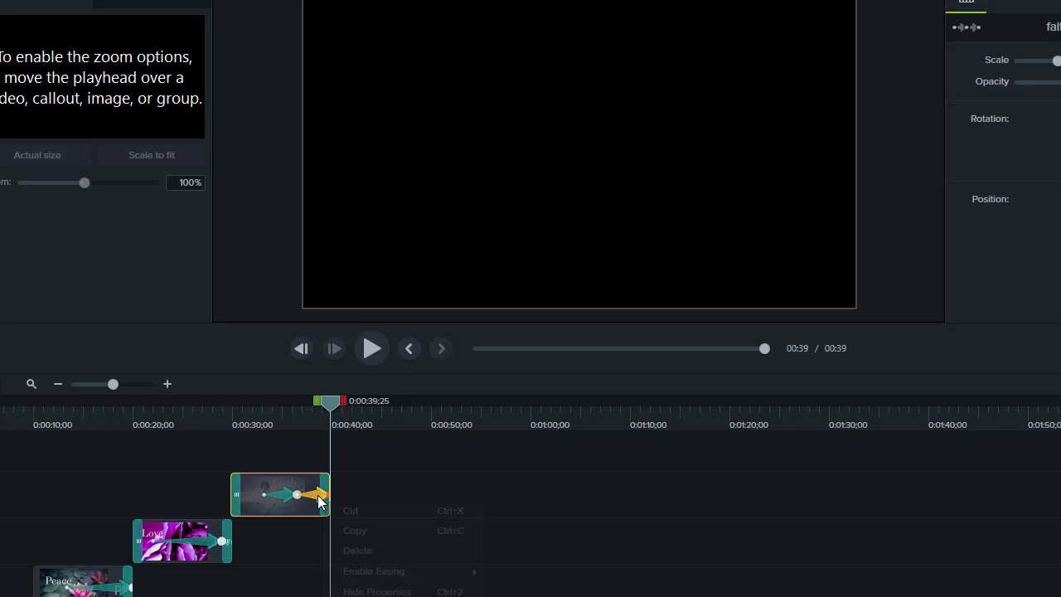
left_click(357, 550)
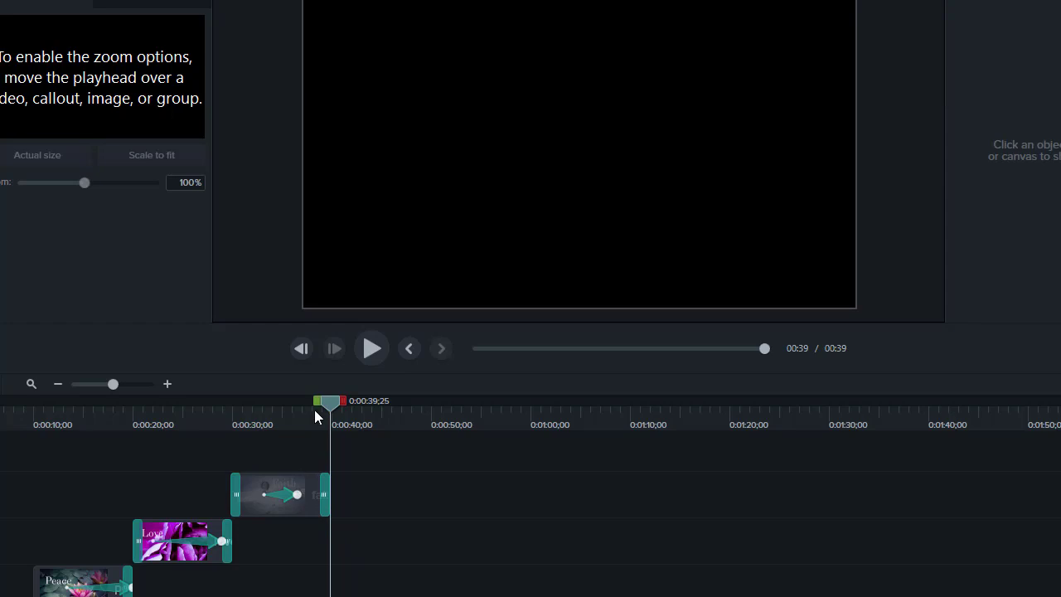
left_click(285, 496)
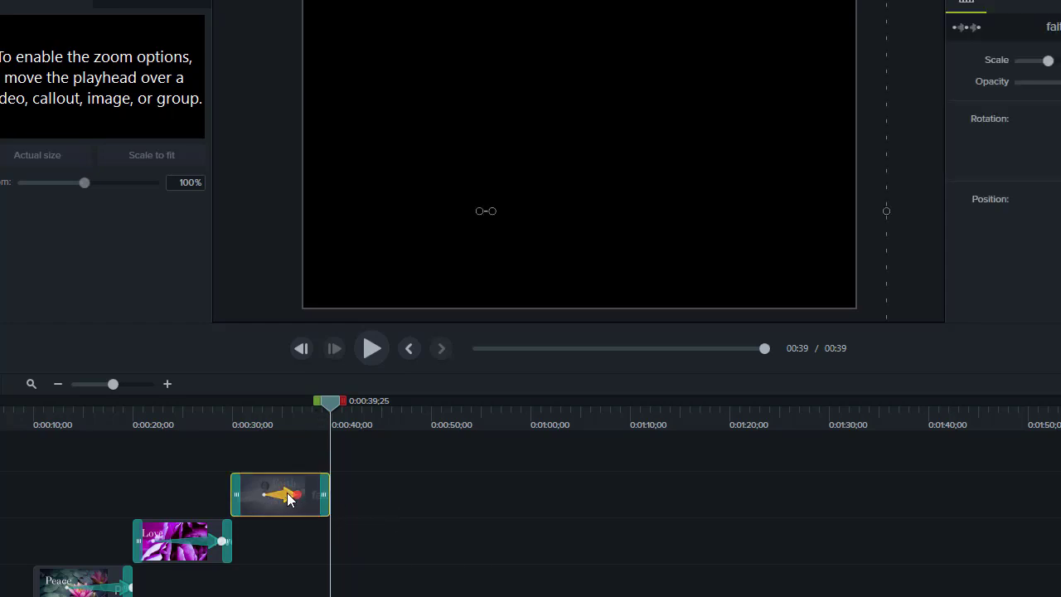
left_click_drag(295, 495, 317, 491)
- Preview the slideshow from the Peace photo, then rewind toward the start
left_click_drag(318, 404, 119, 420)
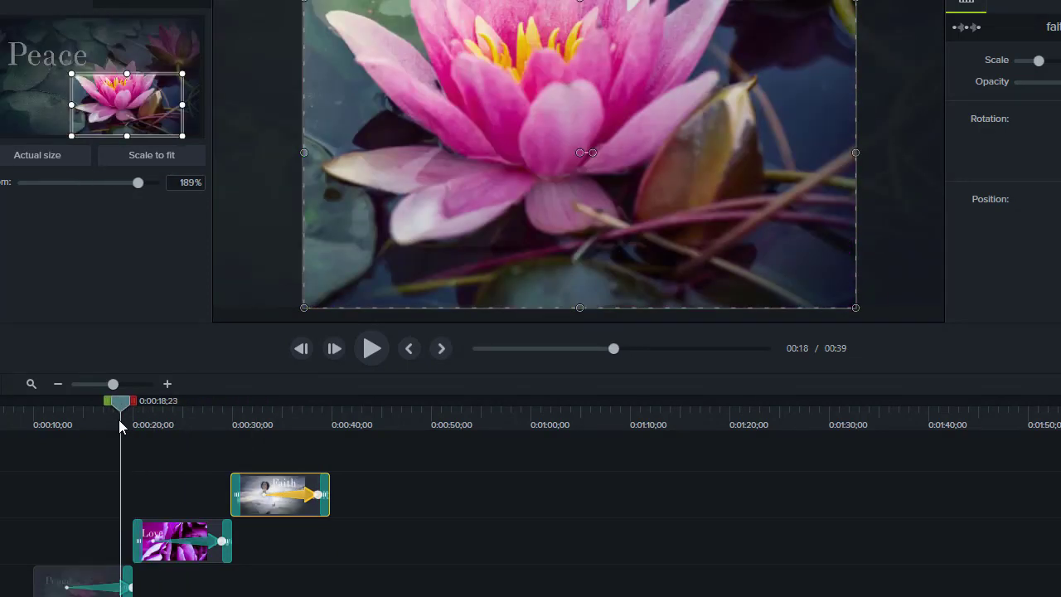
left_click(371, 348)
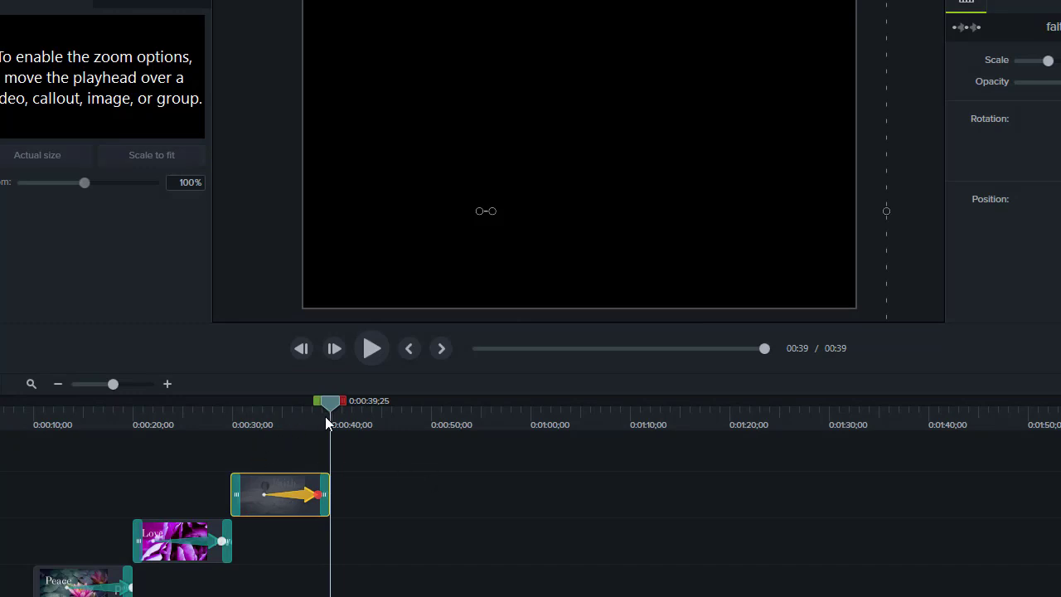
left_click_drag(335, 408, 0, 400)
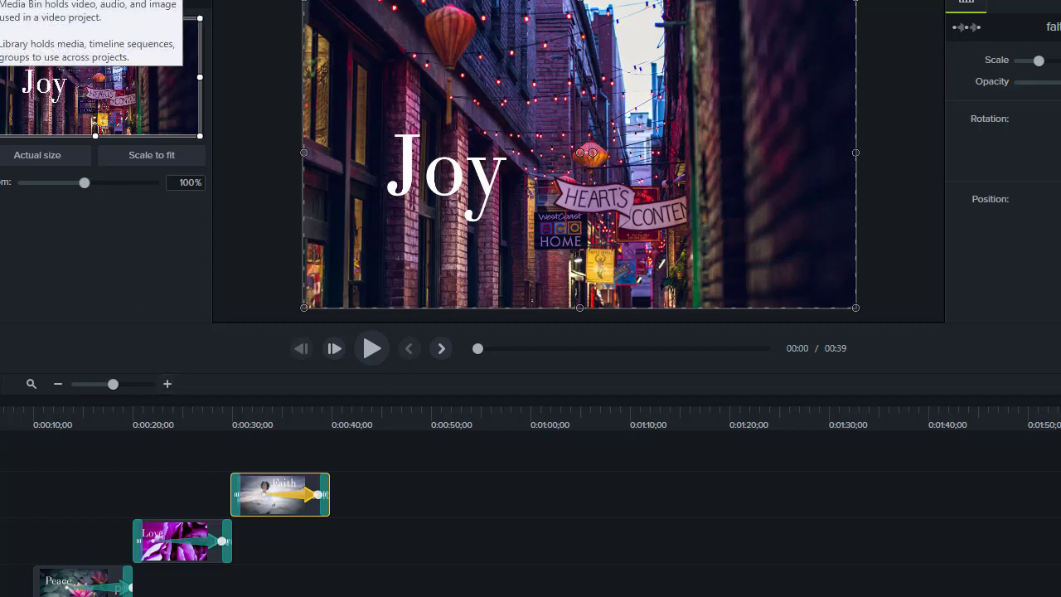
- Import bensound-thelounge.mp3 into the Media Bin through File > Import > Media
key("ctrl+1")
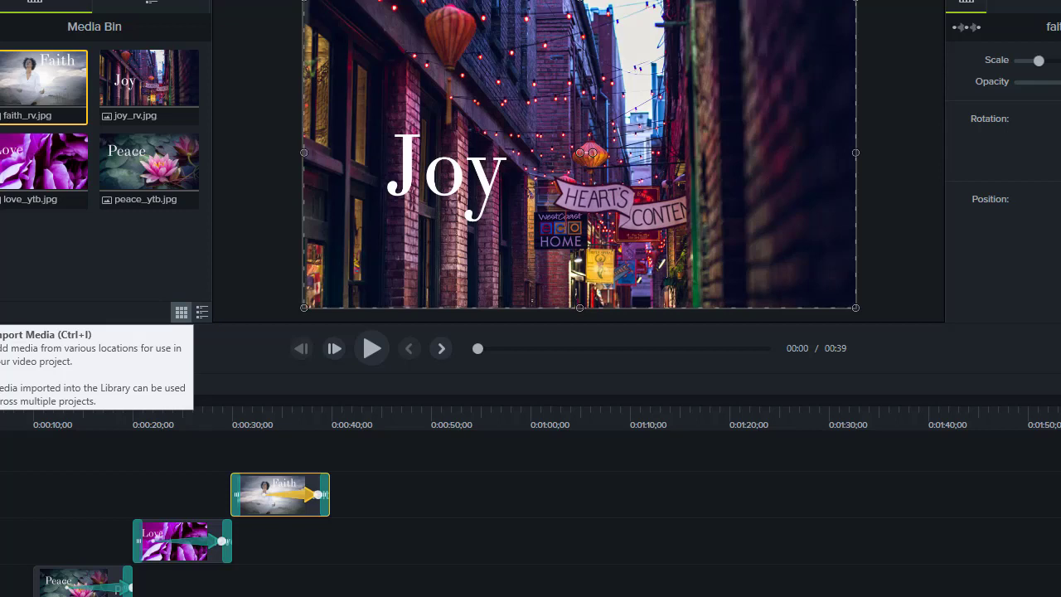
key("alt+f")
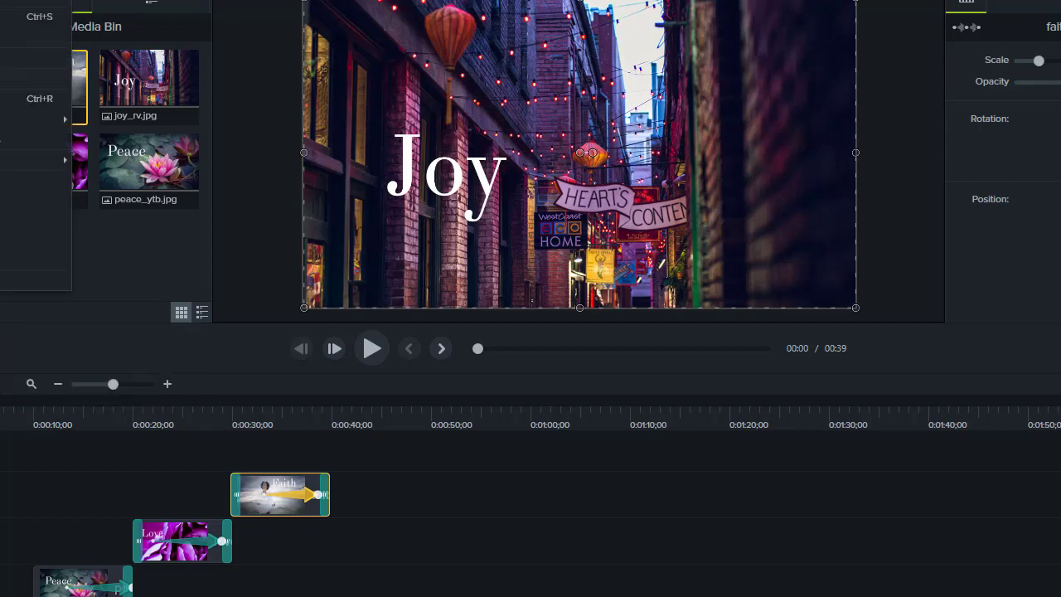
key("Down")
key("Down")
key("Down")
key("Down")
key("Down")
key("Down")
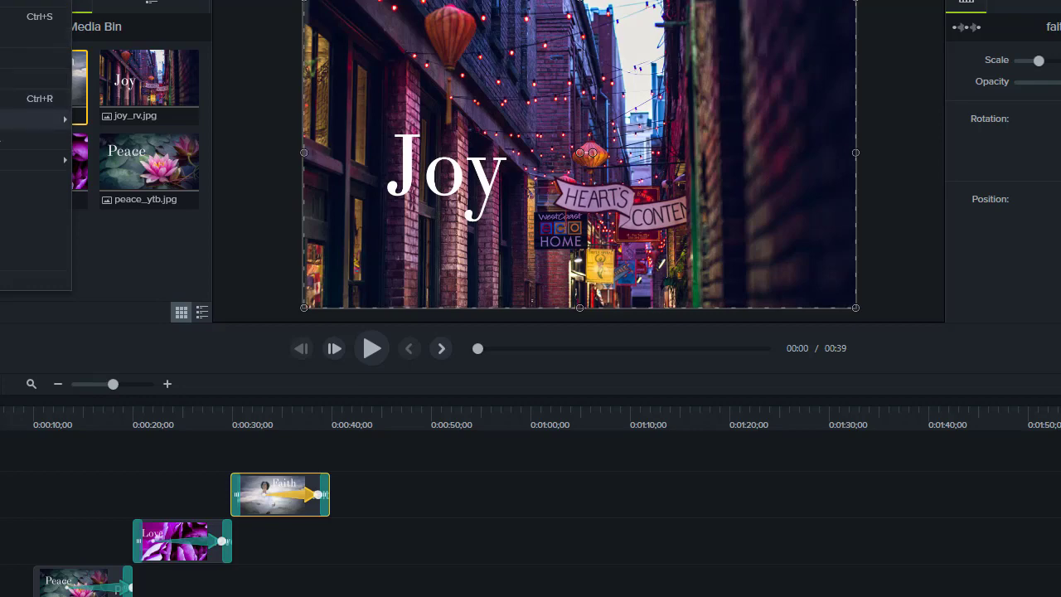
key("Right")
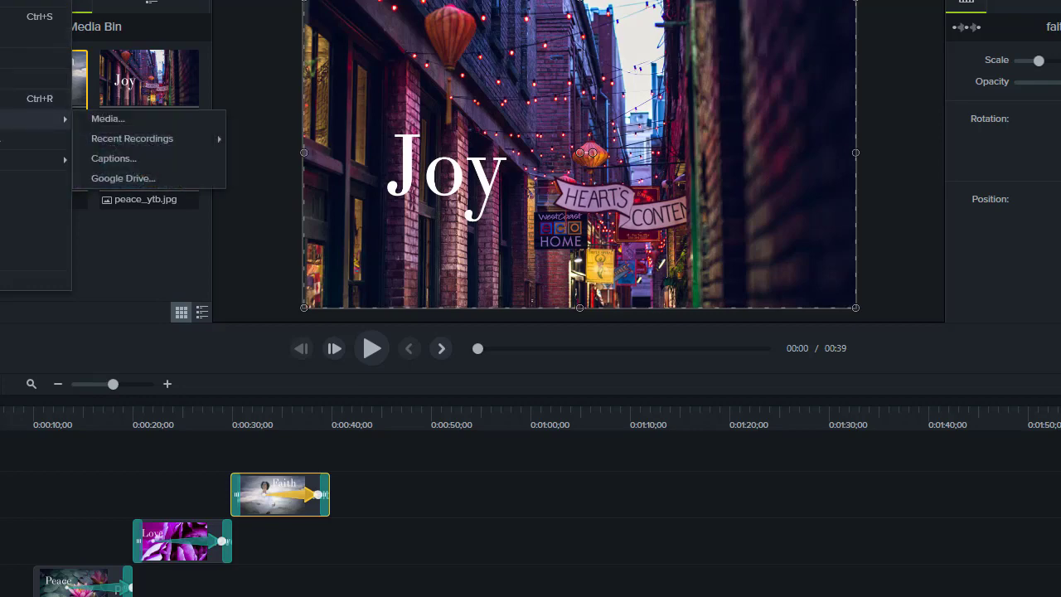
left_click(110, 118)
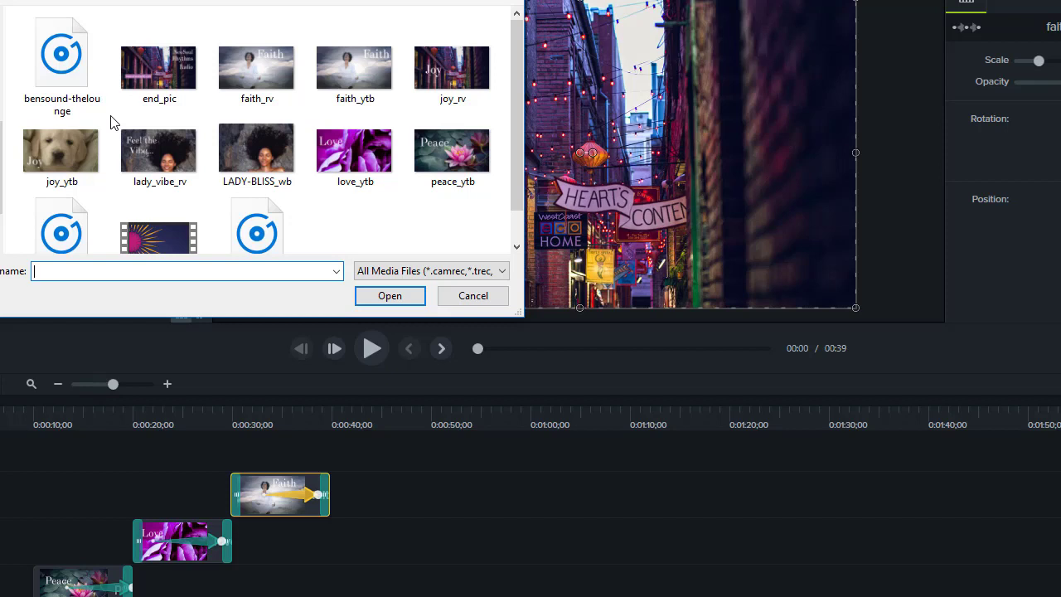
left_click(65, 62)
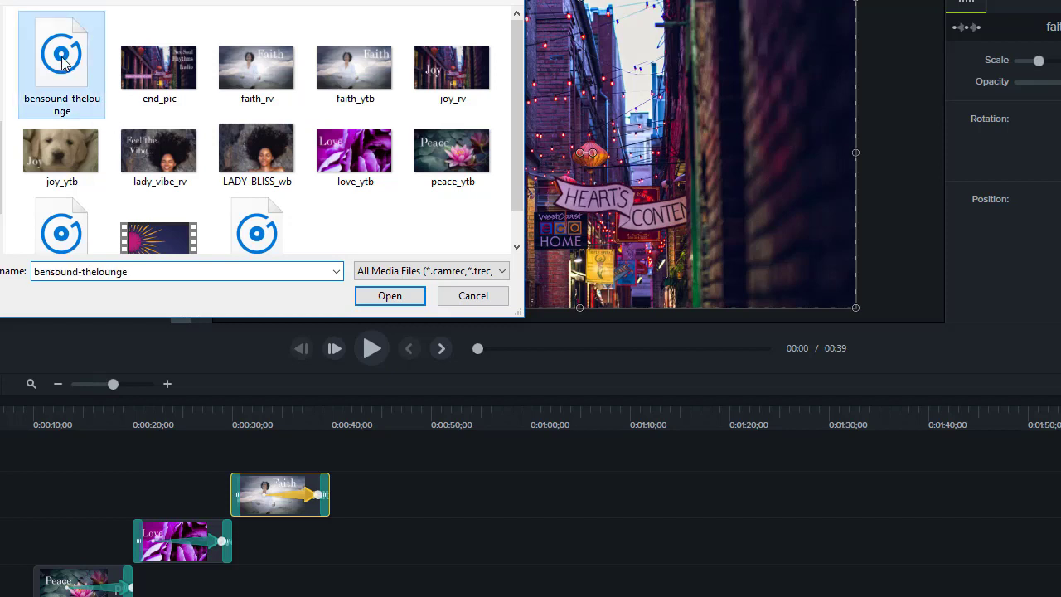
left_click(381, 300)
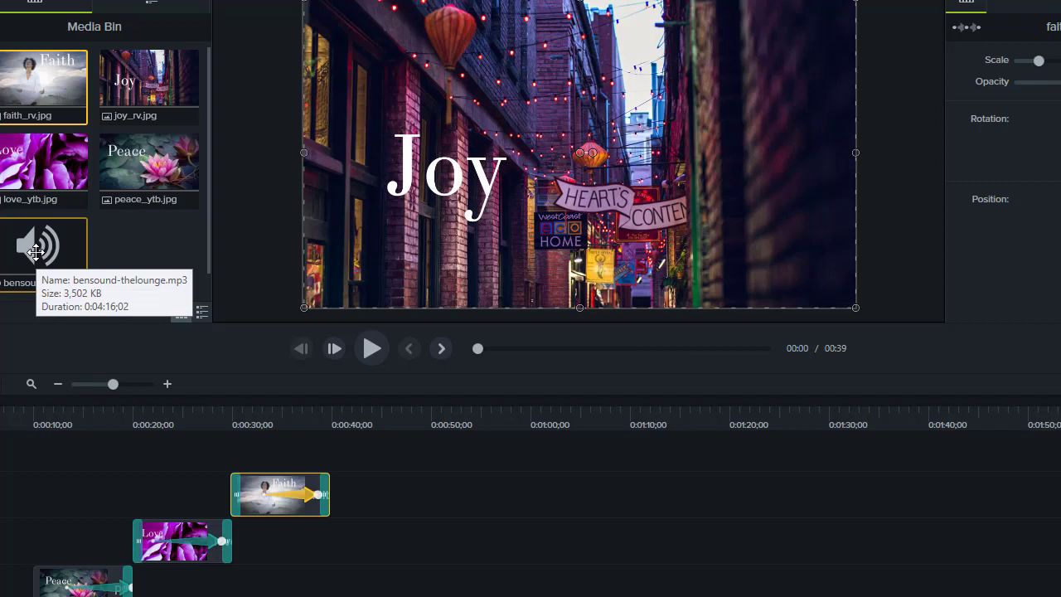
- Add bensound-thelounge to the timeline at the playhead and play the slideshow with music
right_click(36, 252)
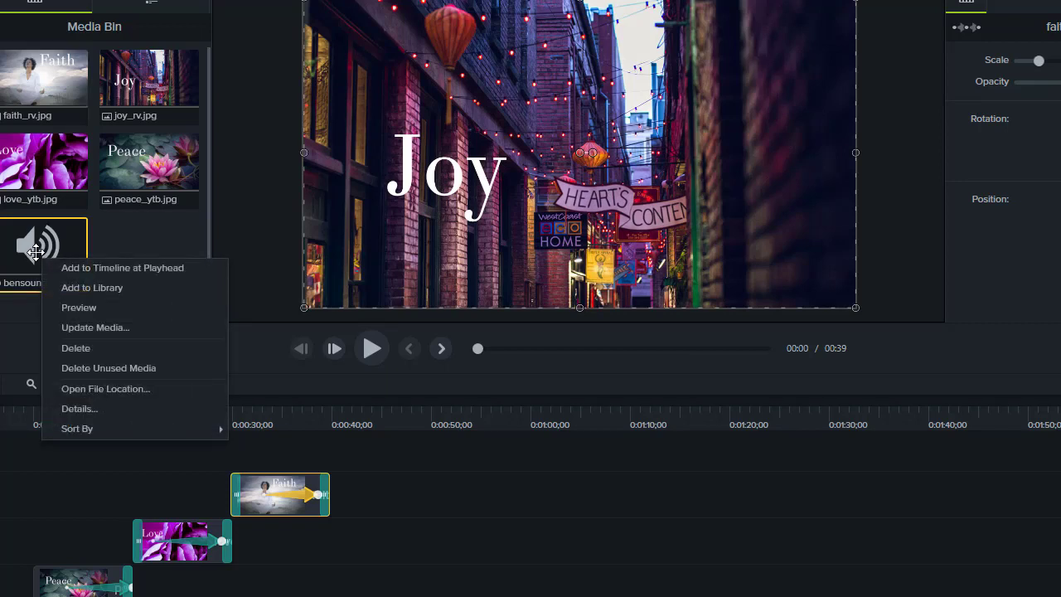
left_click(90, 268)
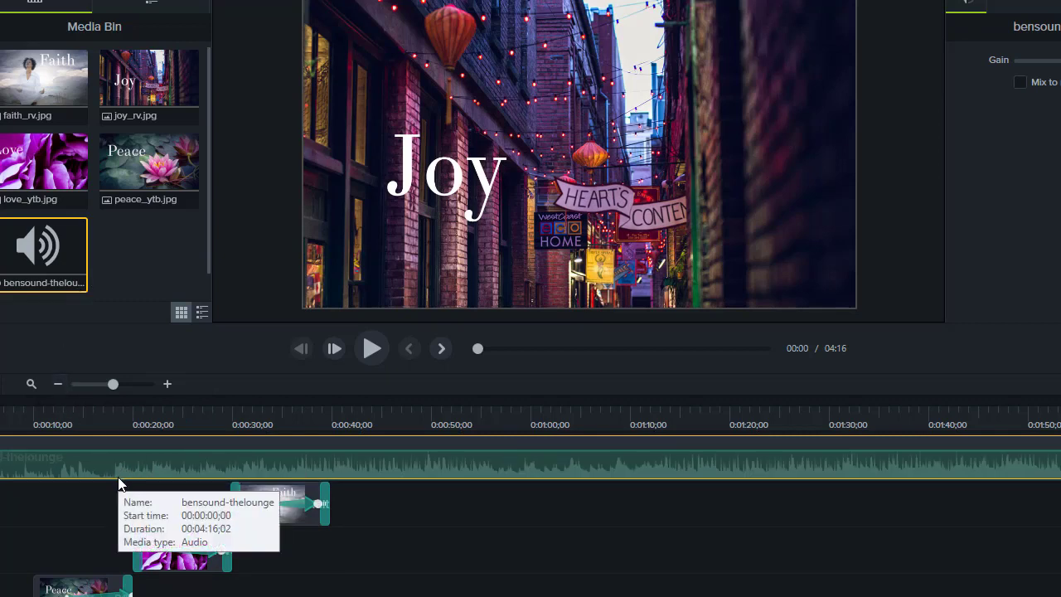
left_click(371, 351)
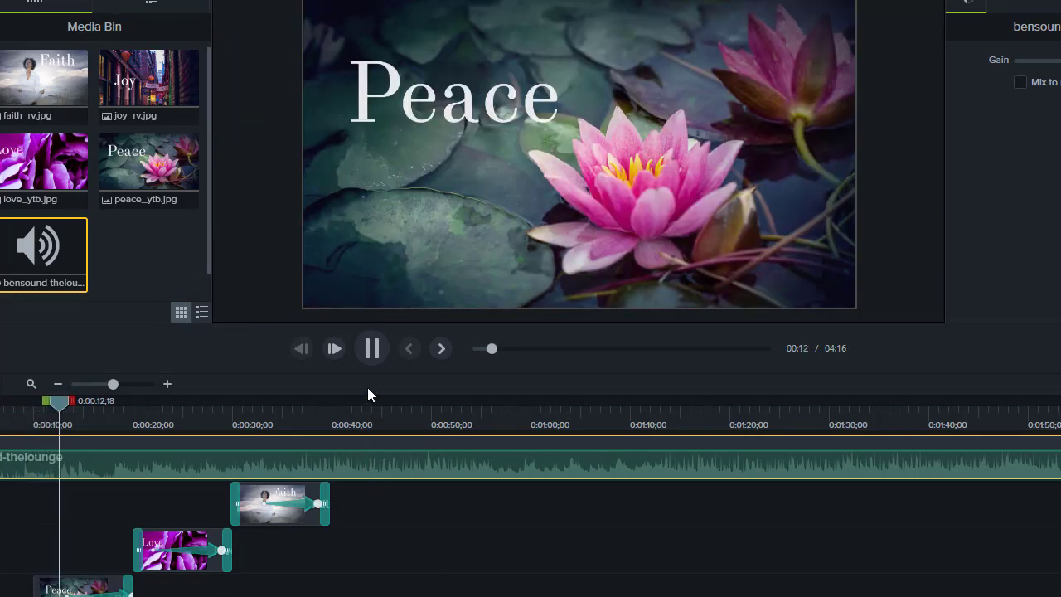
- Show the Transitions panel, then replay the slideshow with music from the Joy photo
left_click(371, 349)
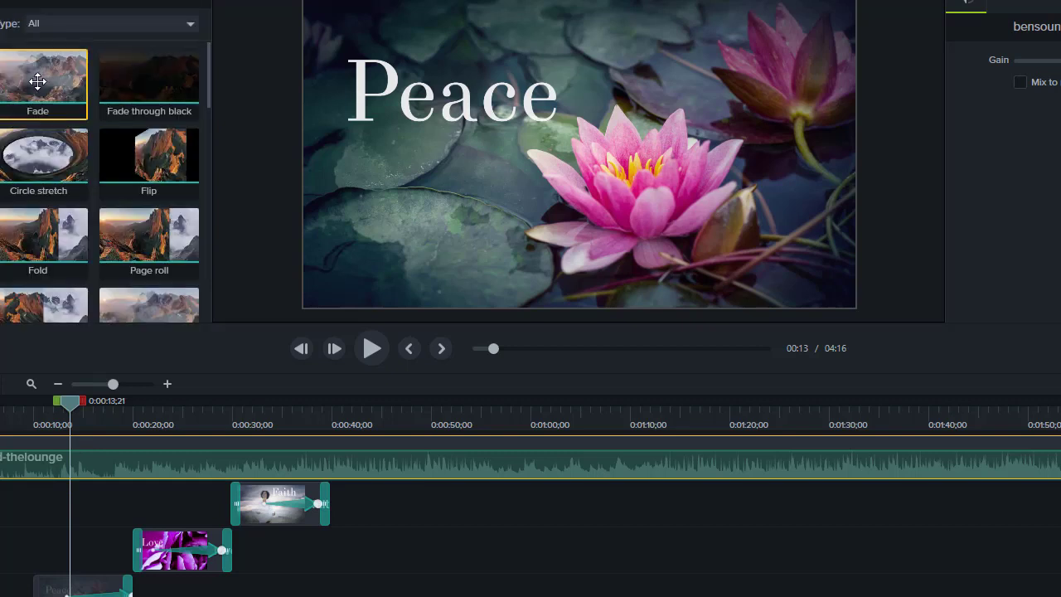
left_click_drag(34, 157, 40, 593)
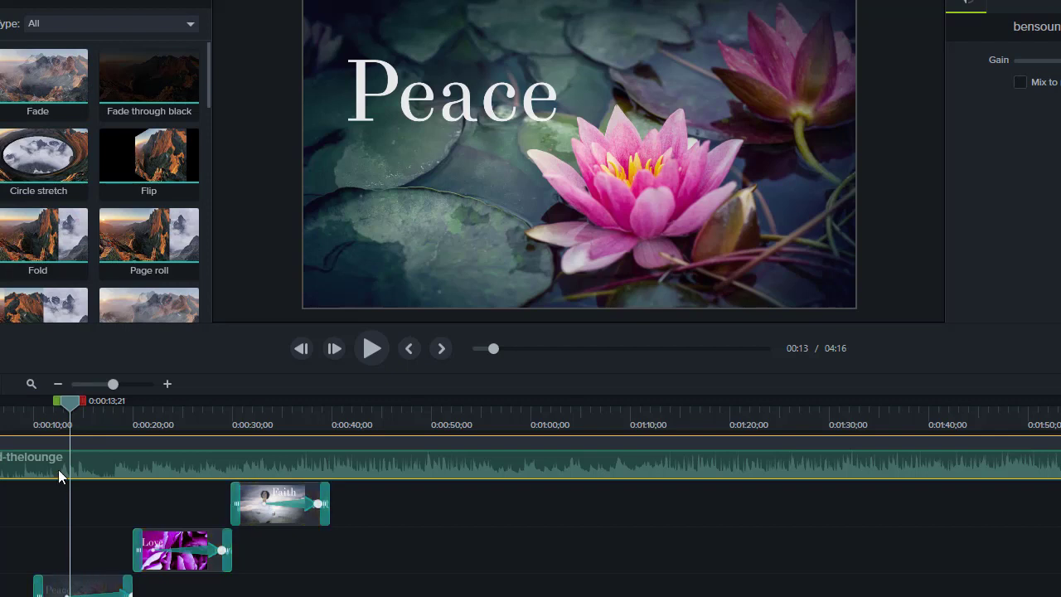
left_click_drag(72, 400, 7, 404)
left_click(370, 349)
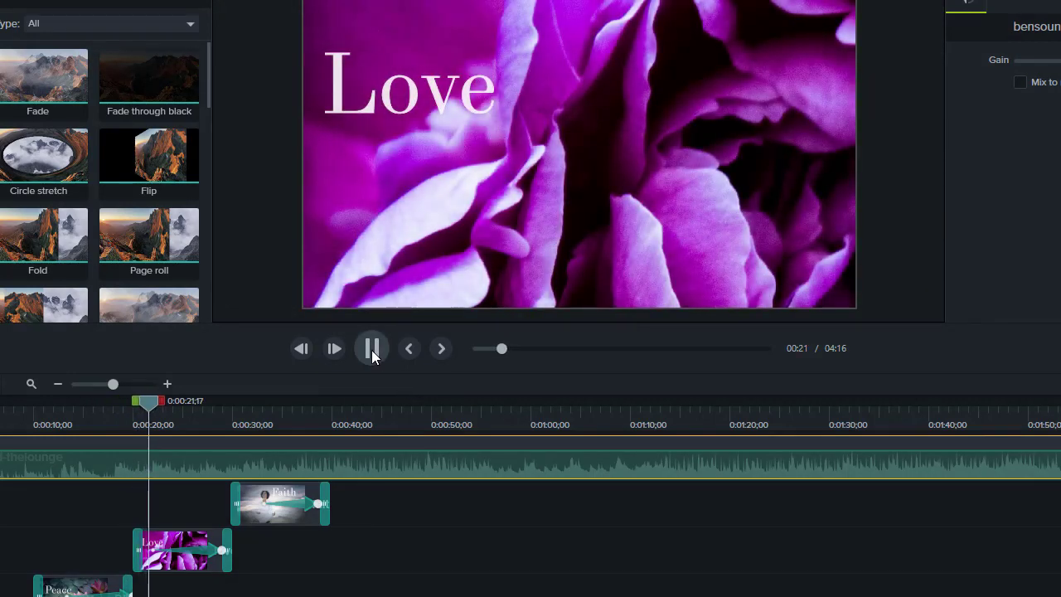
left_click(372, 350)
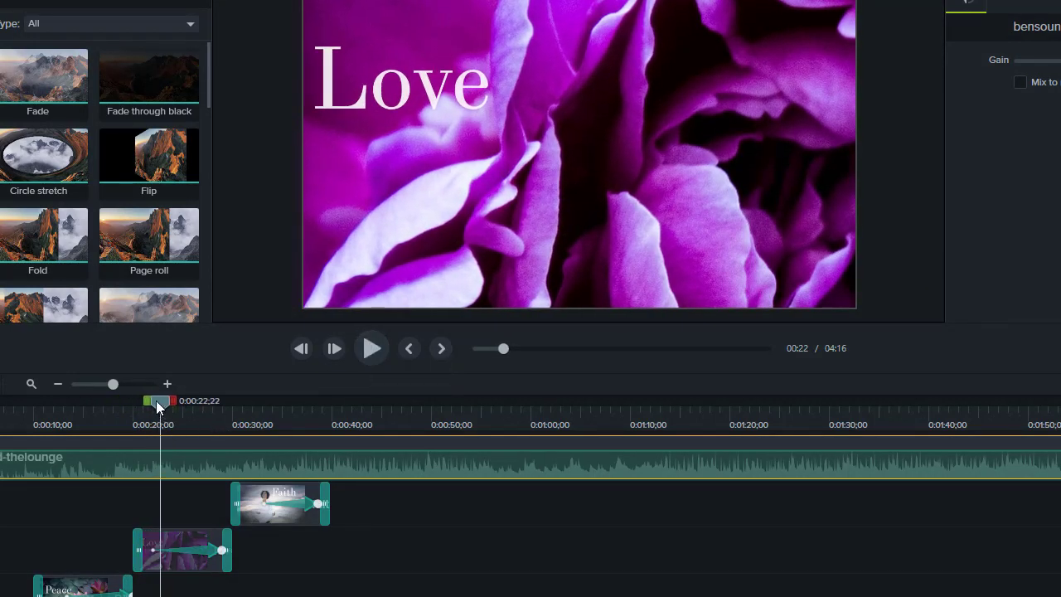
left_click_drag(157, 402, 1, 402)
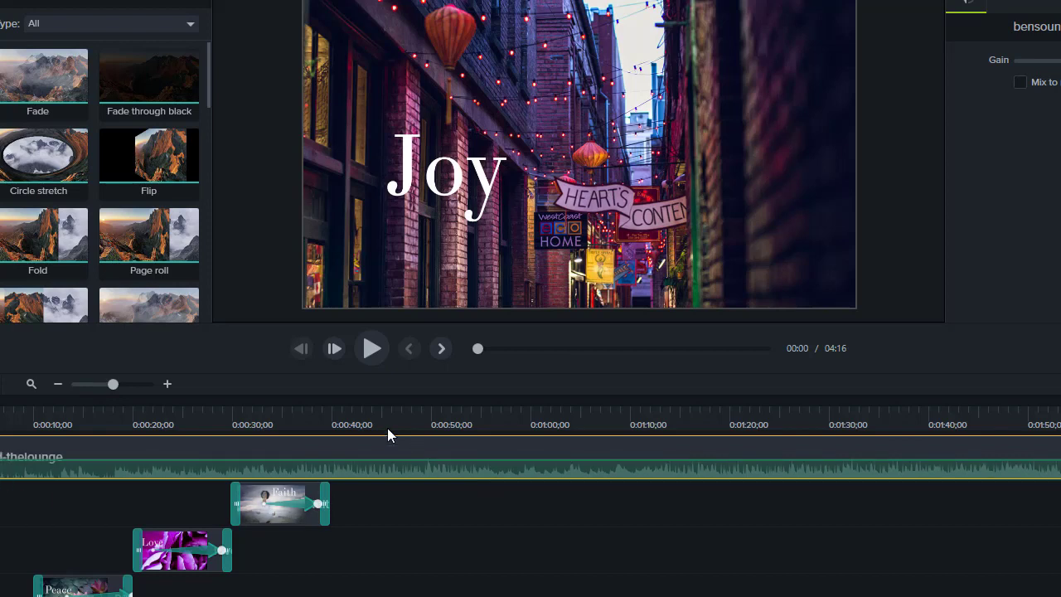
left_click(370, 352)
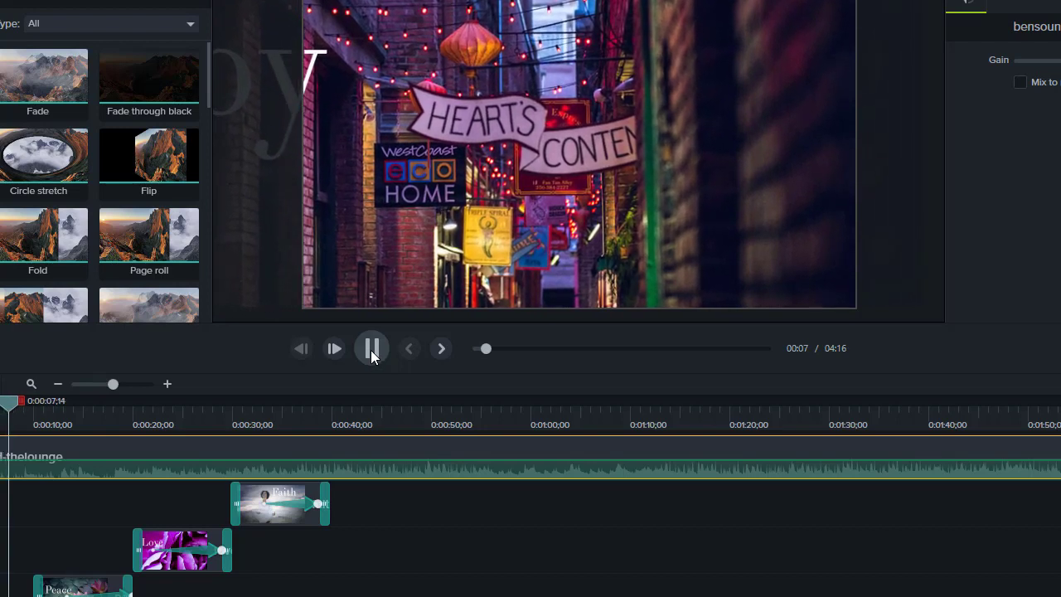
left_click(371, 349)
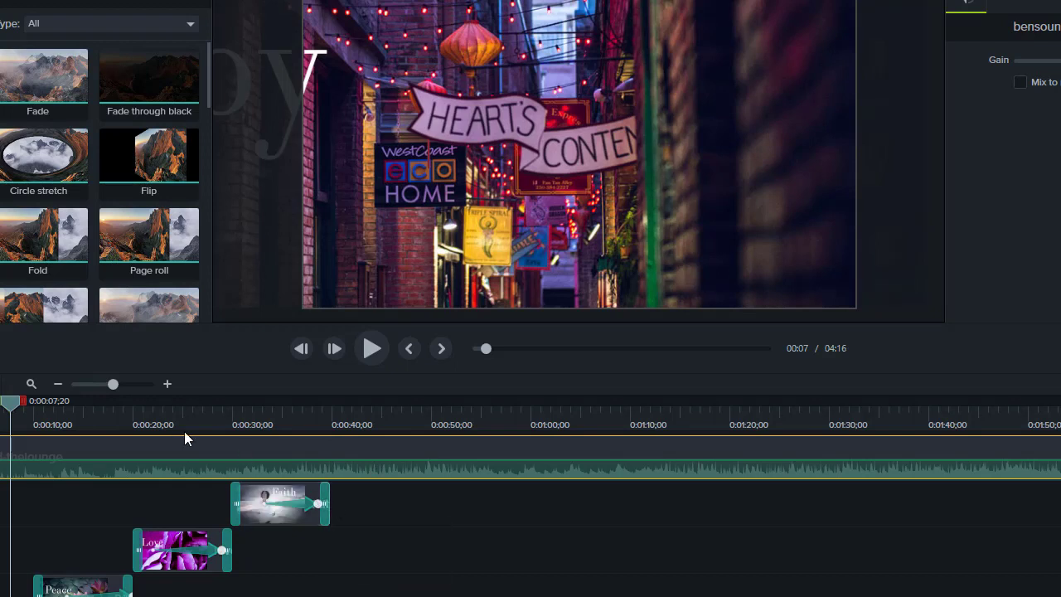
- Trim the bensound-thelounge clip's end back to the Faith photo's end, then replay the Faith section
left_click_drag(113, 386, 105, 385)
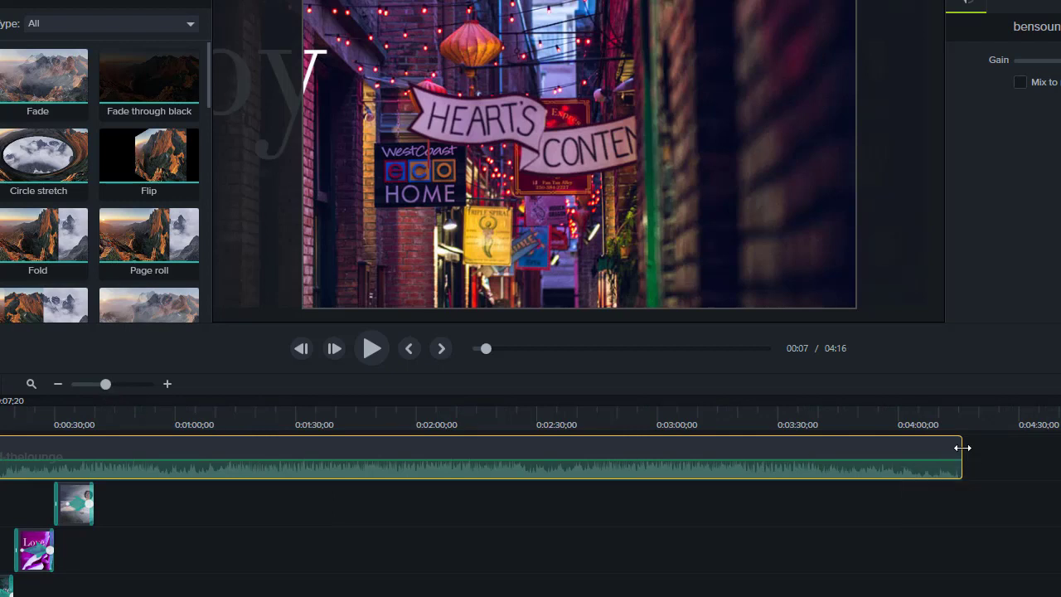
left_click_drag(962, 447, 106, 444)
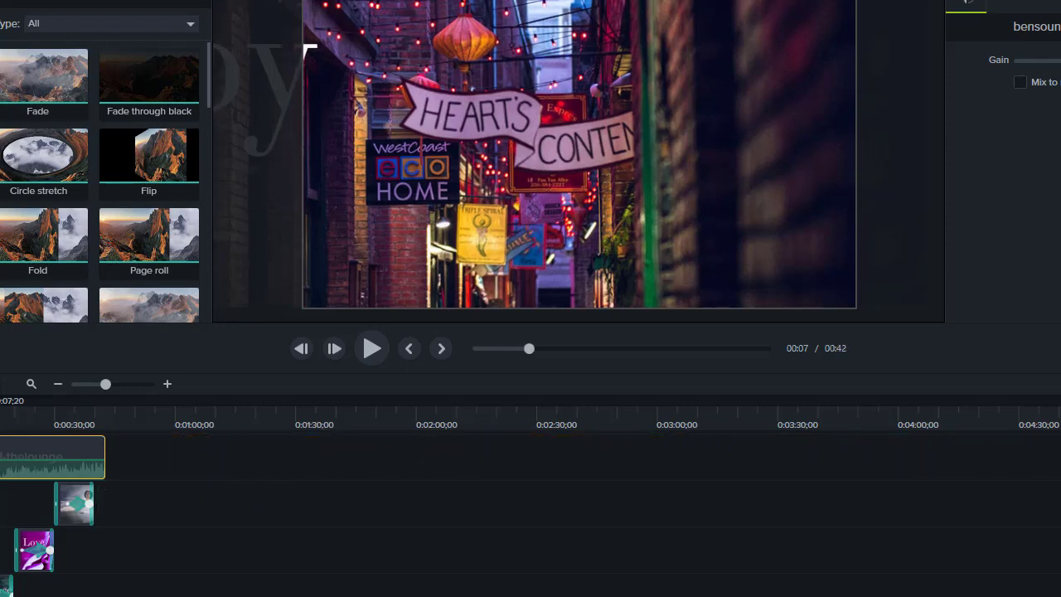
left_click_drag(2, 412, 95, 474)
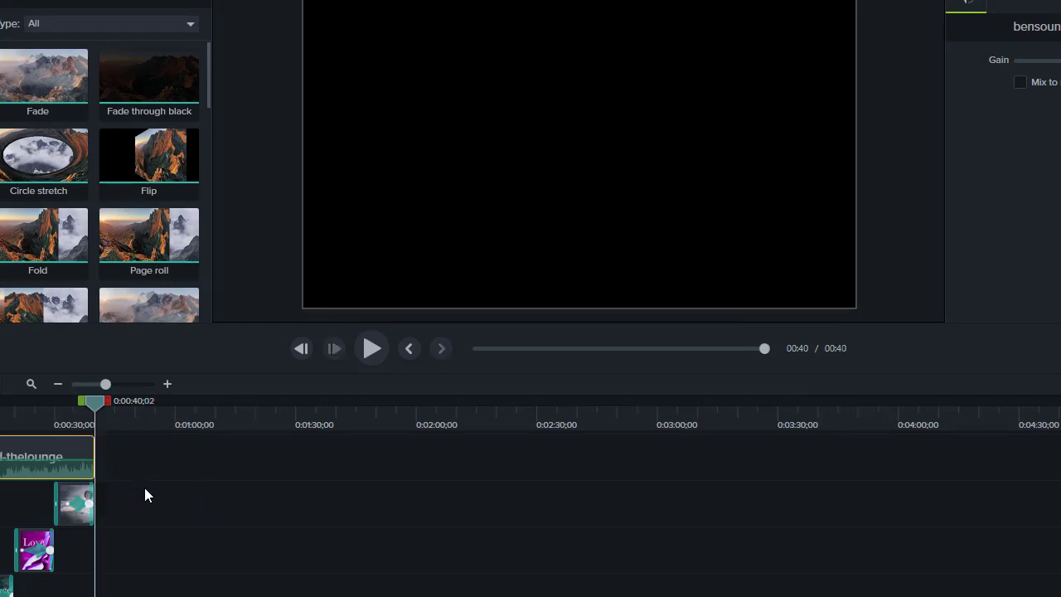
left_click_drag(99, 405, 52, 402)
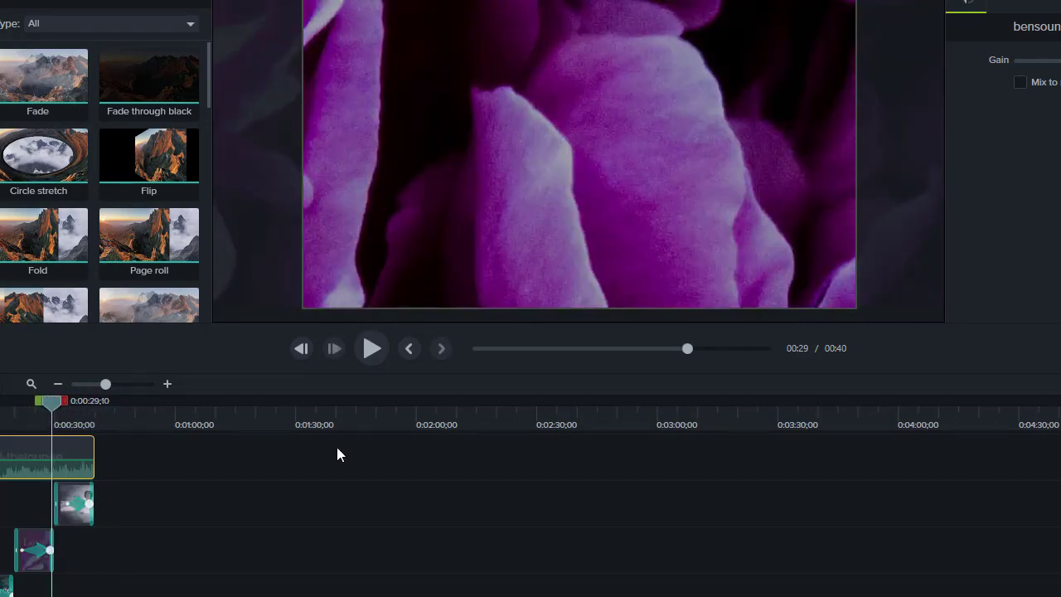
left_click(372, 349)
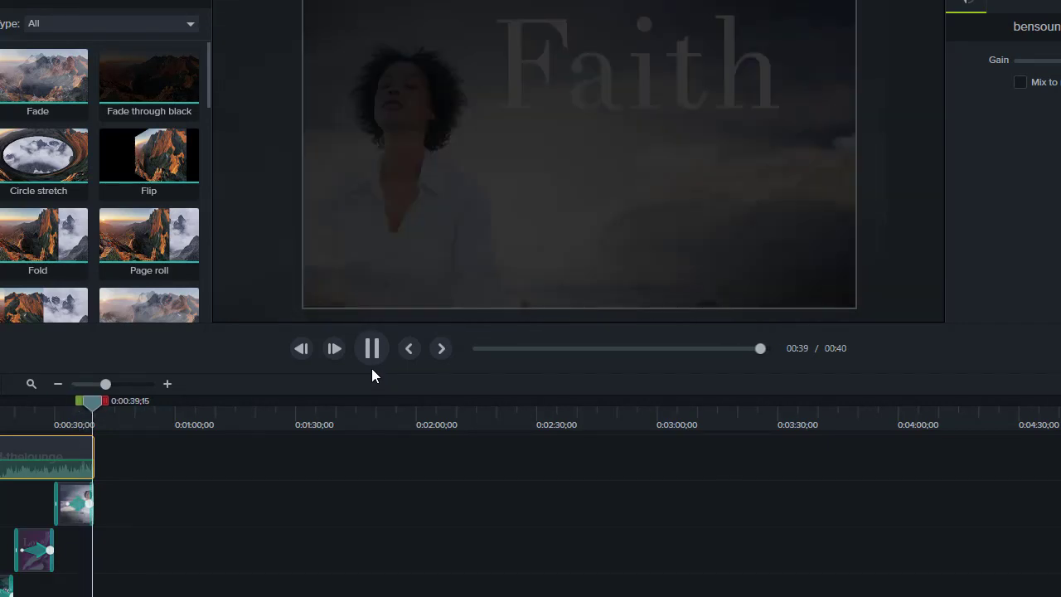
left_click(373, 352)
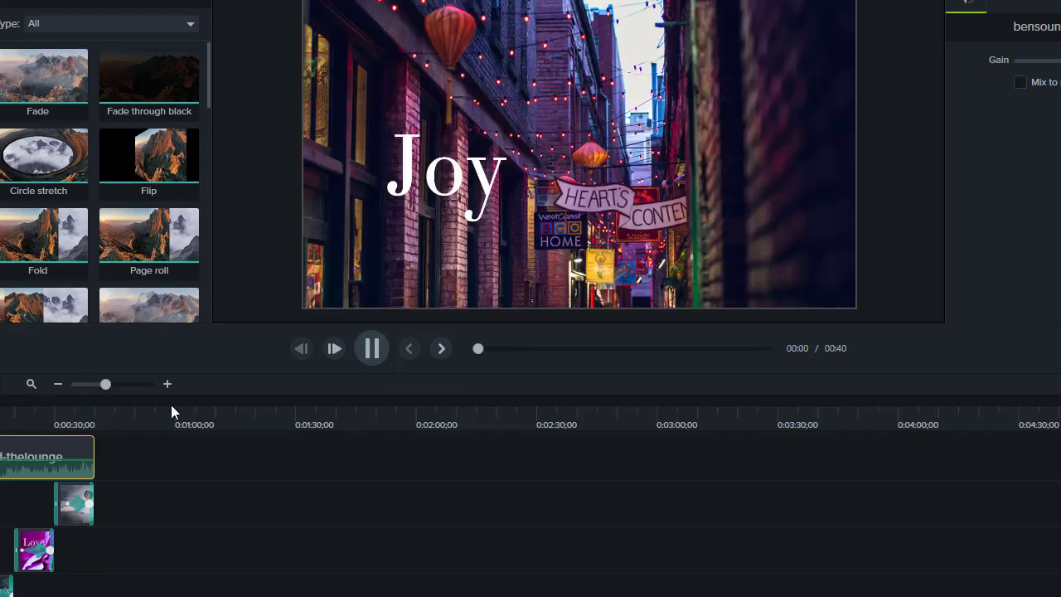
left_click(373, 348)
left_click_drag(5, 403, 95, 397)
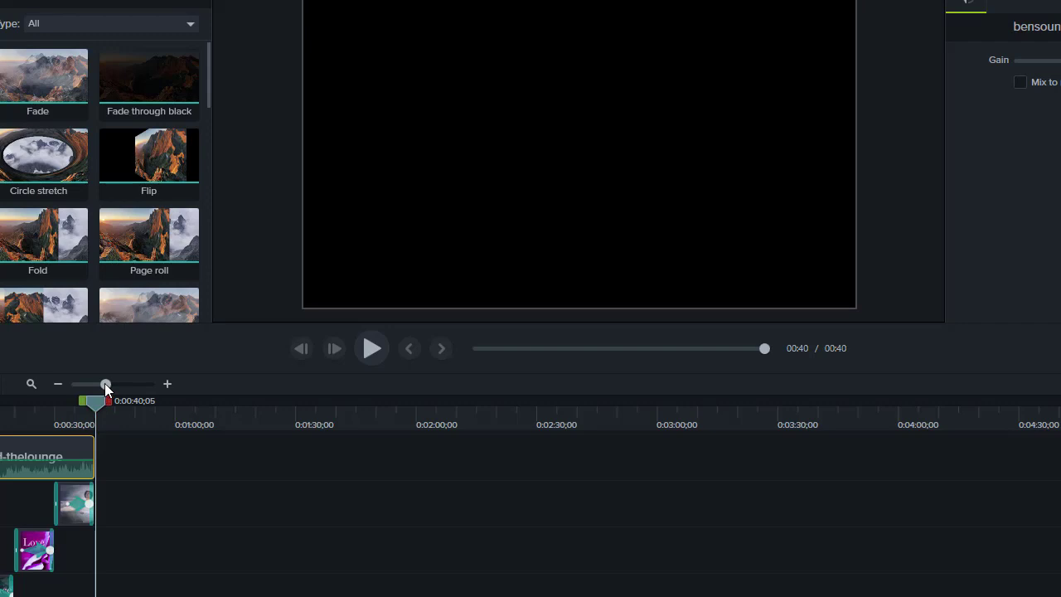
left_click_drag(106, 385, 114, 384)
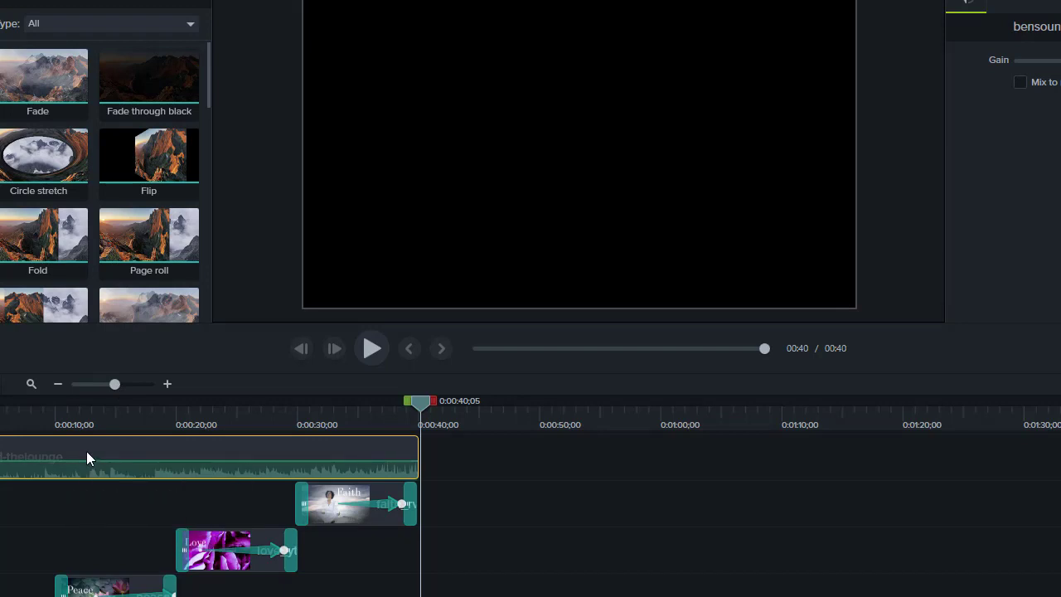
- Apply Fade In at the start and Fade Out at the end of the music clip
right_click(87, 452)
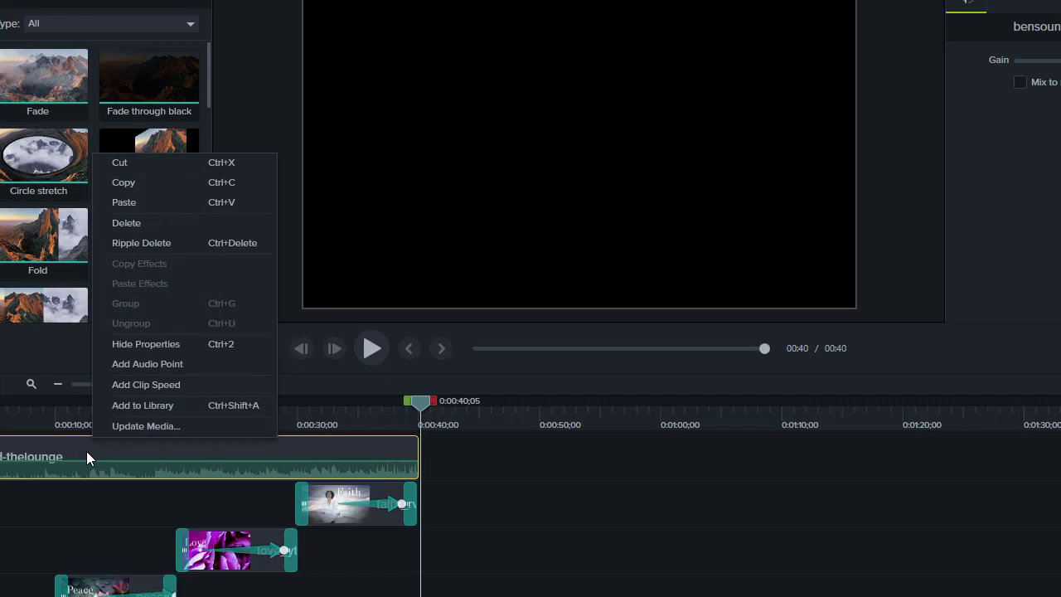
key("Escape")
key("ctrl+Home")
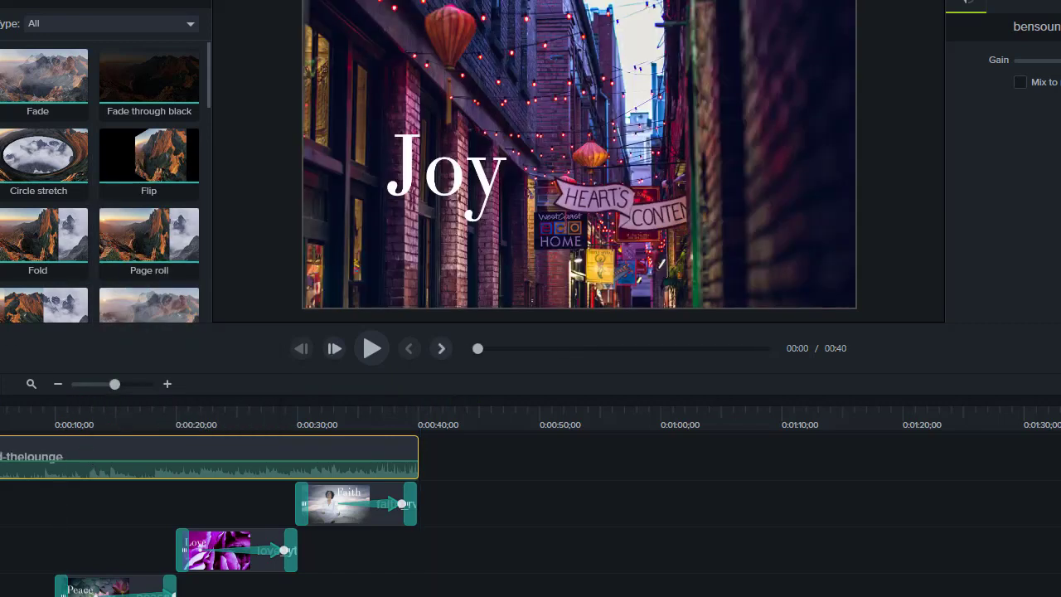
key("d")
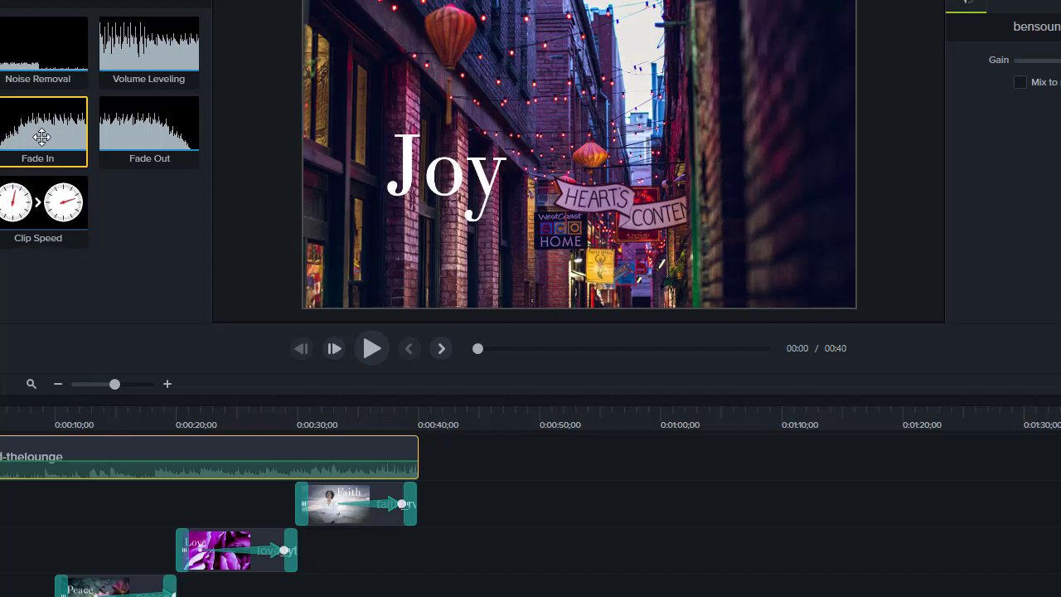
left_click_drag(42, 137, 6, 456)
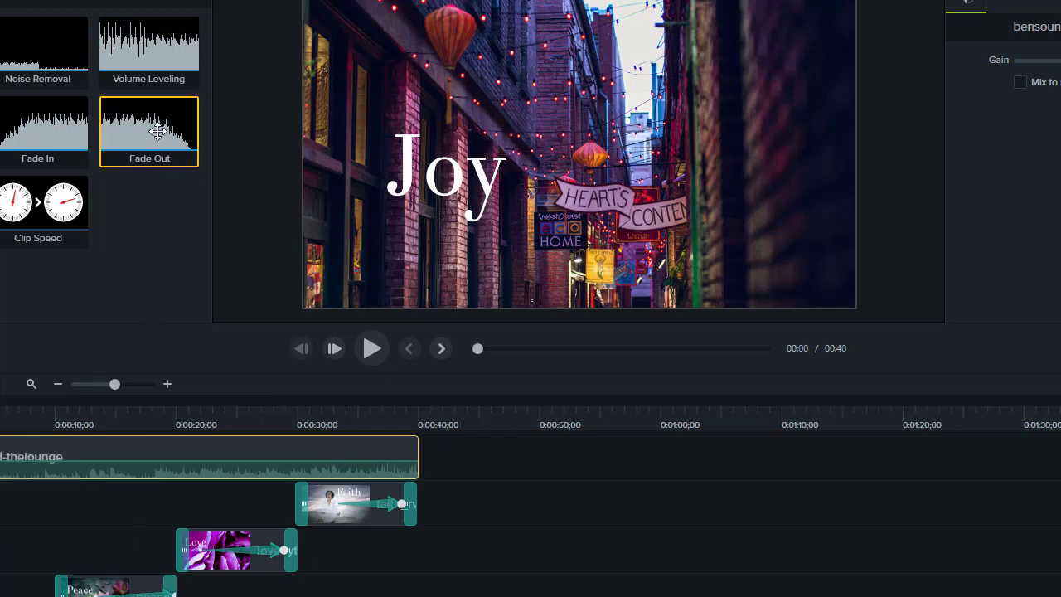
left_click_drag(157, 130, 399, 457)
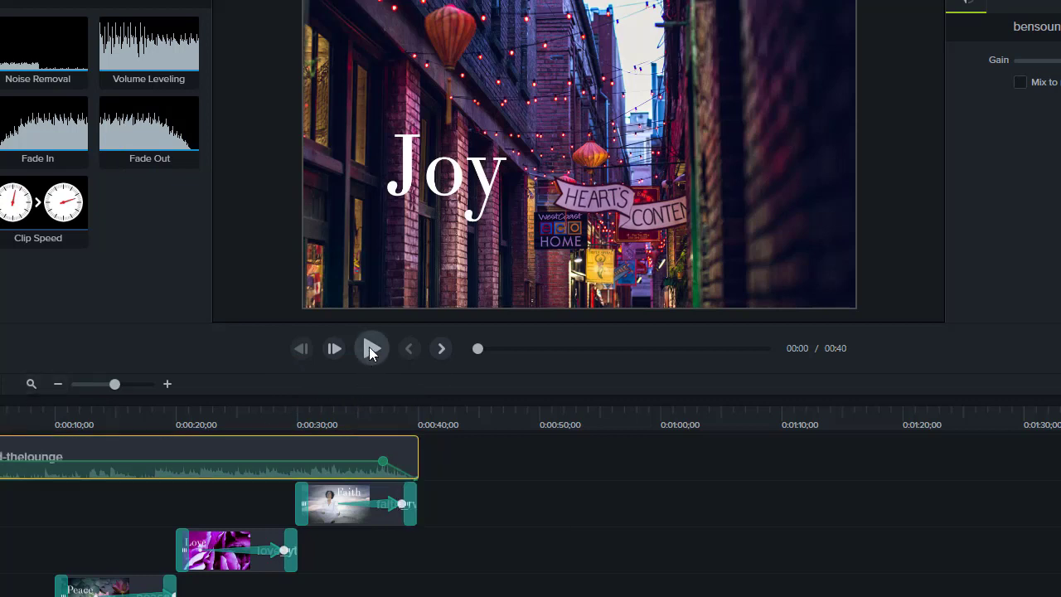
- Play and scrub from Peace to Faith to check the audio fades
left_click(370, 349)
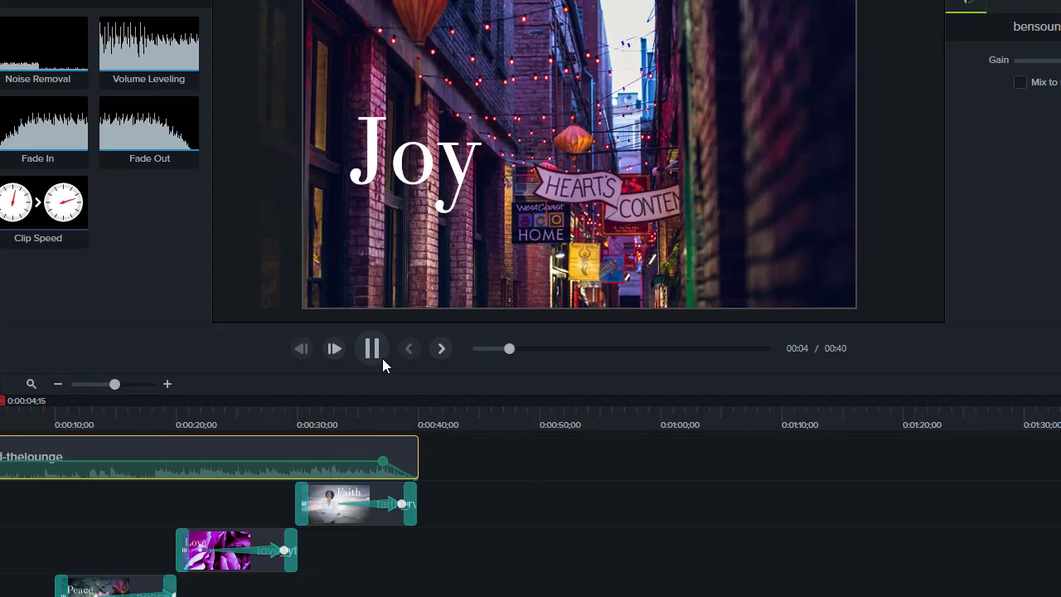
left_click(375, 349)
left_click_drag(7, 406, 371, 387)
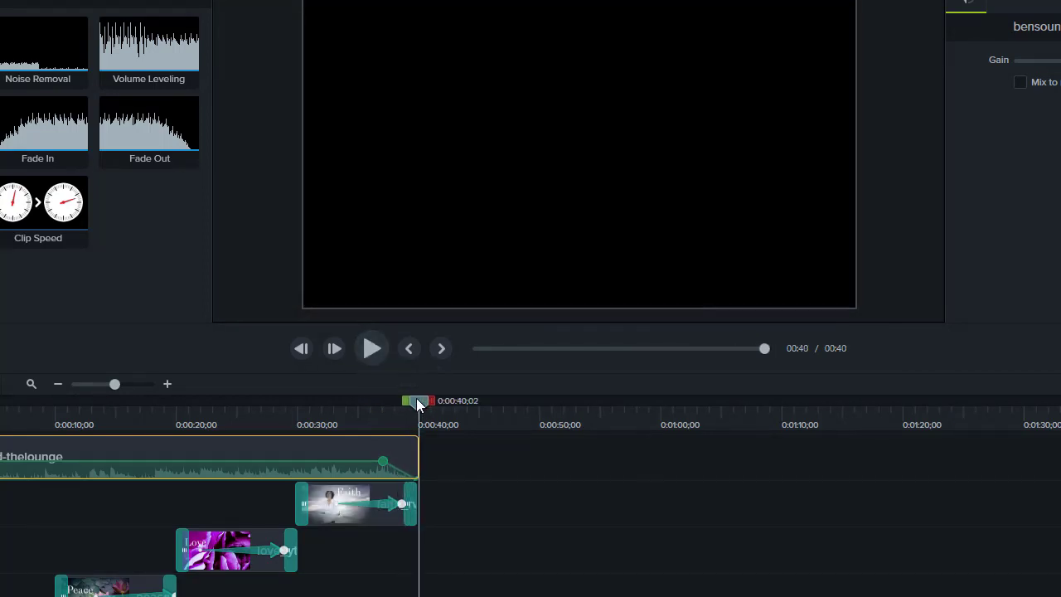
left_click_drag(418, 398, 169, 401)
- Return to the slideshow's start and show the Media Bin with the four photos and music
key("ctrl+Home")
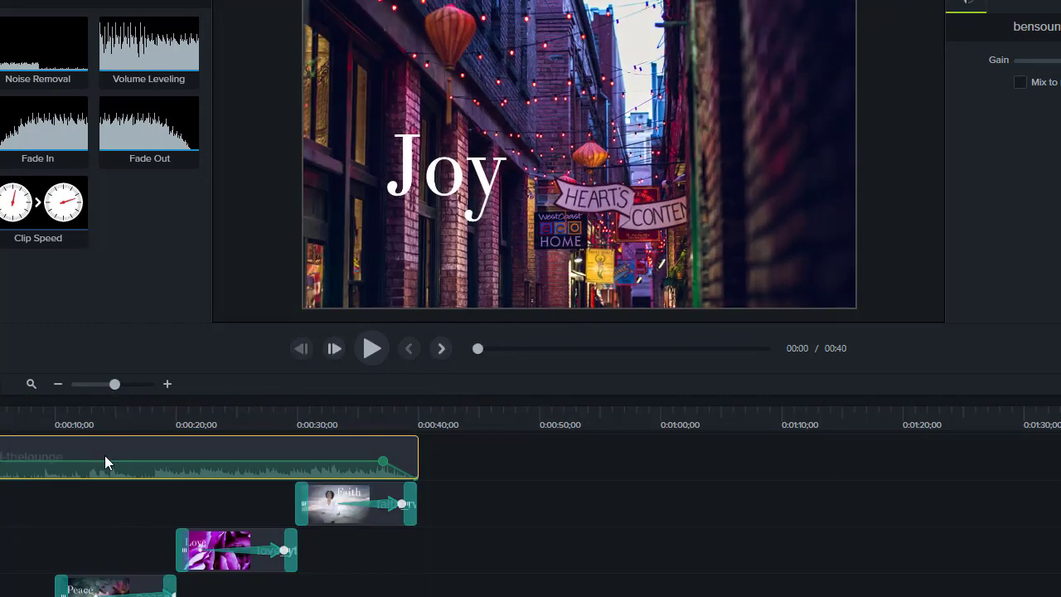
left_click(0, 87)
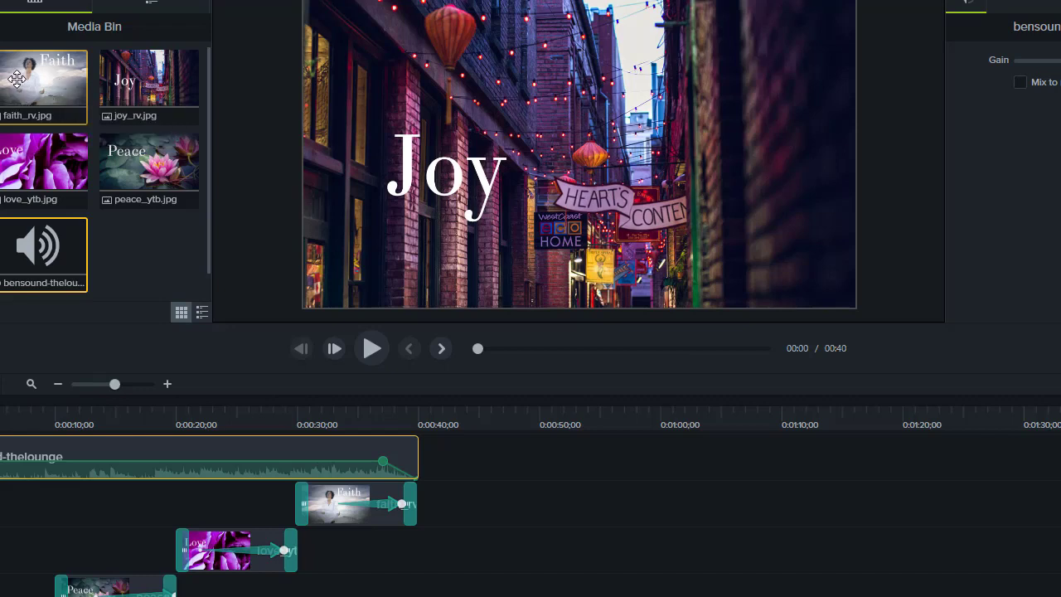
mouse_move(132, 92)
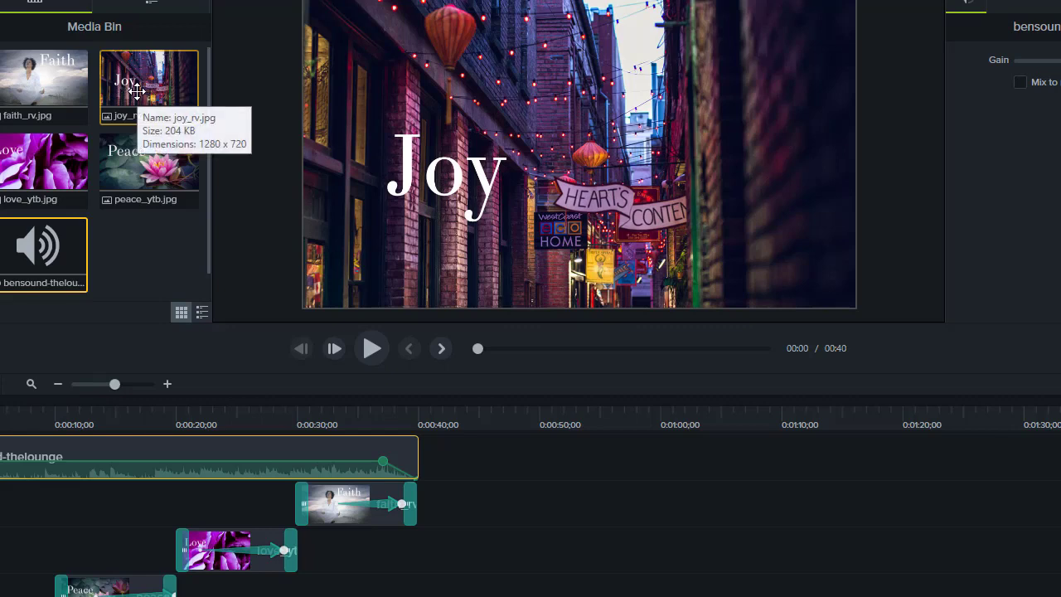
mouse_move(35, 91)
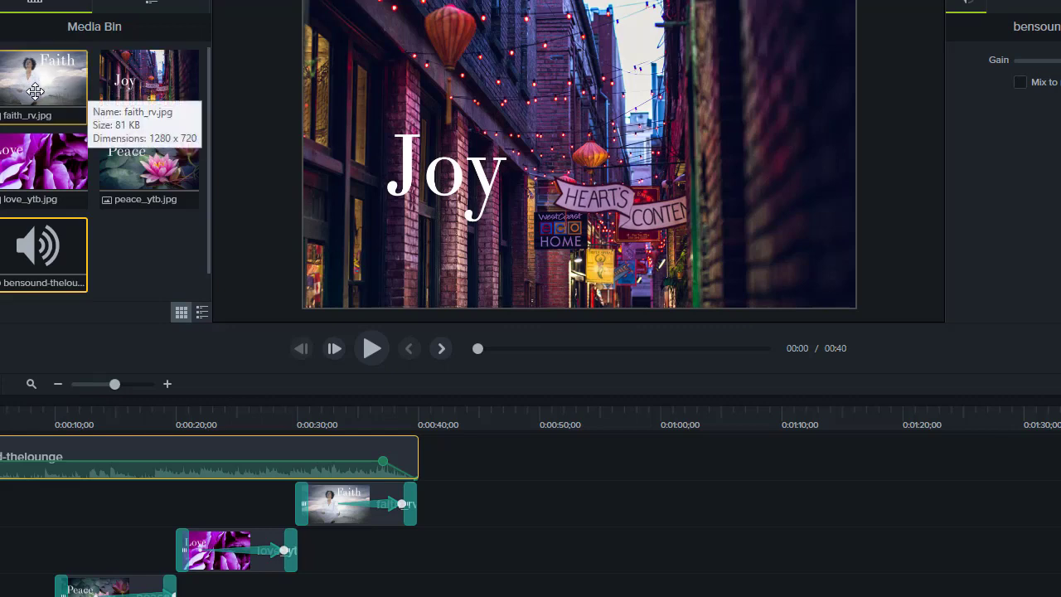
mouse_move(98, 178)
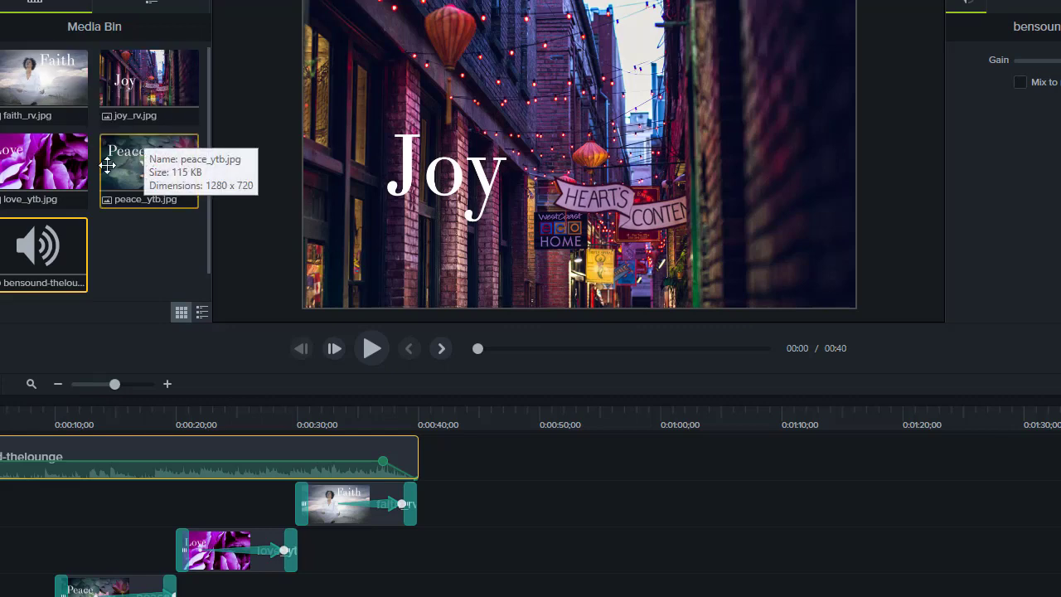
mouse_move(45, 170)
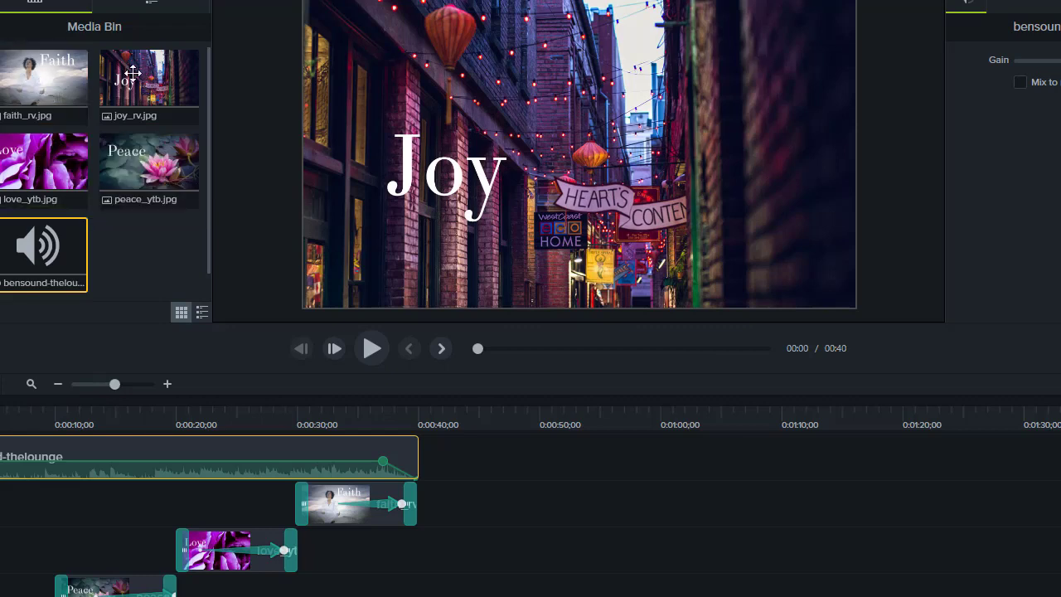
mouse_move(145, 74)
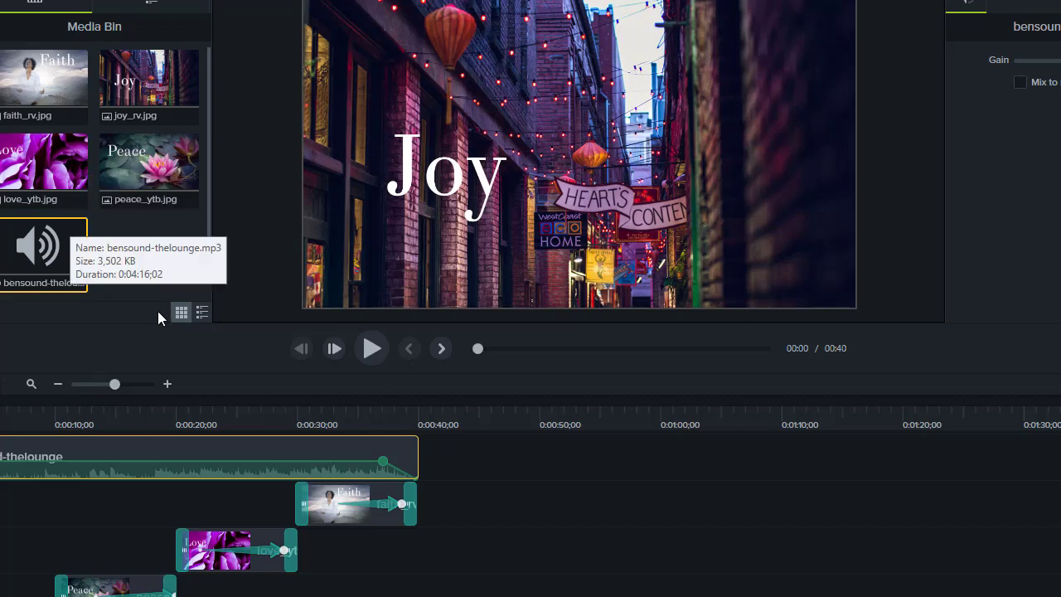
mouse_move(35, 251)
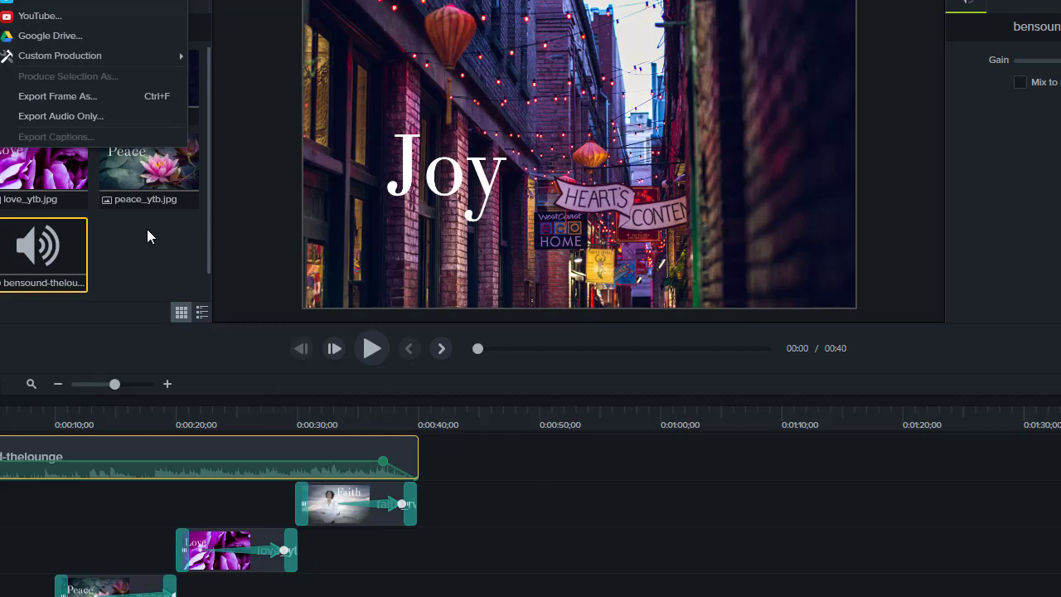
- Dismiss the Share export list and deselect the bensound-thelounge music clip, returning to the Media Bin
left_click(418, 580)
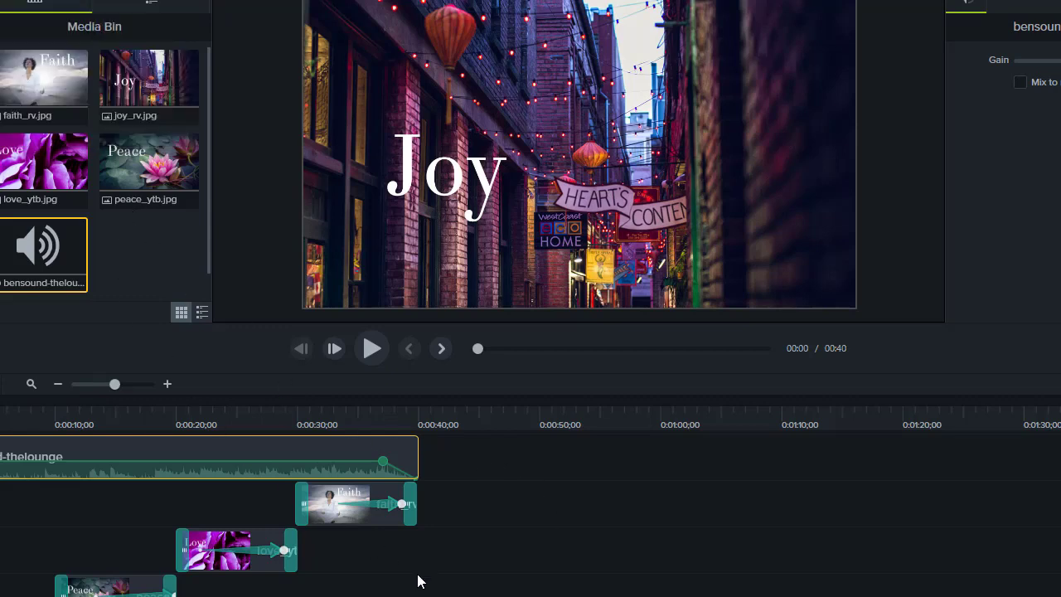
left_click(418, 580)
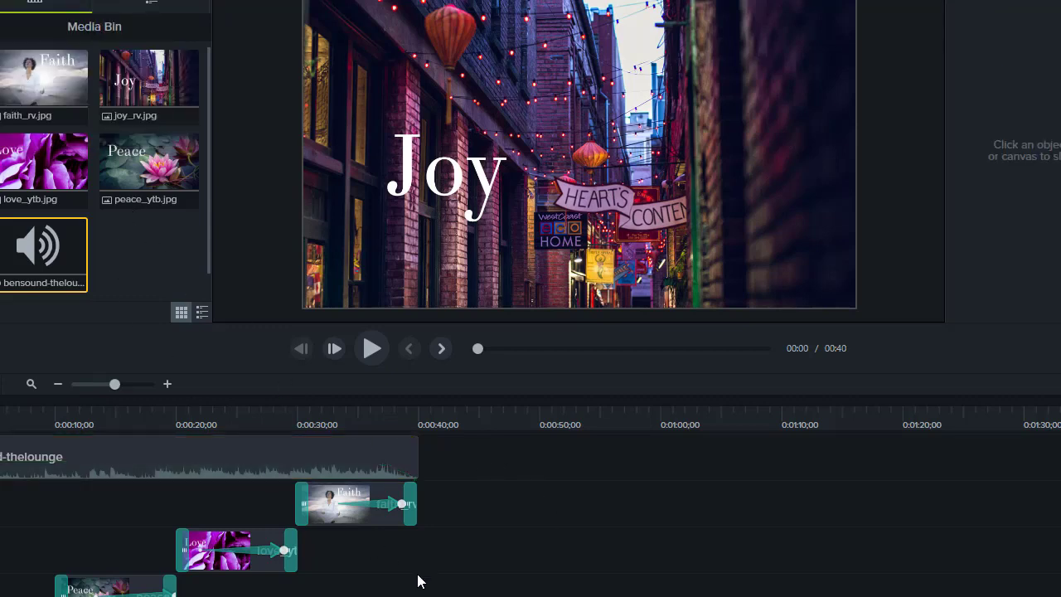